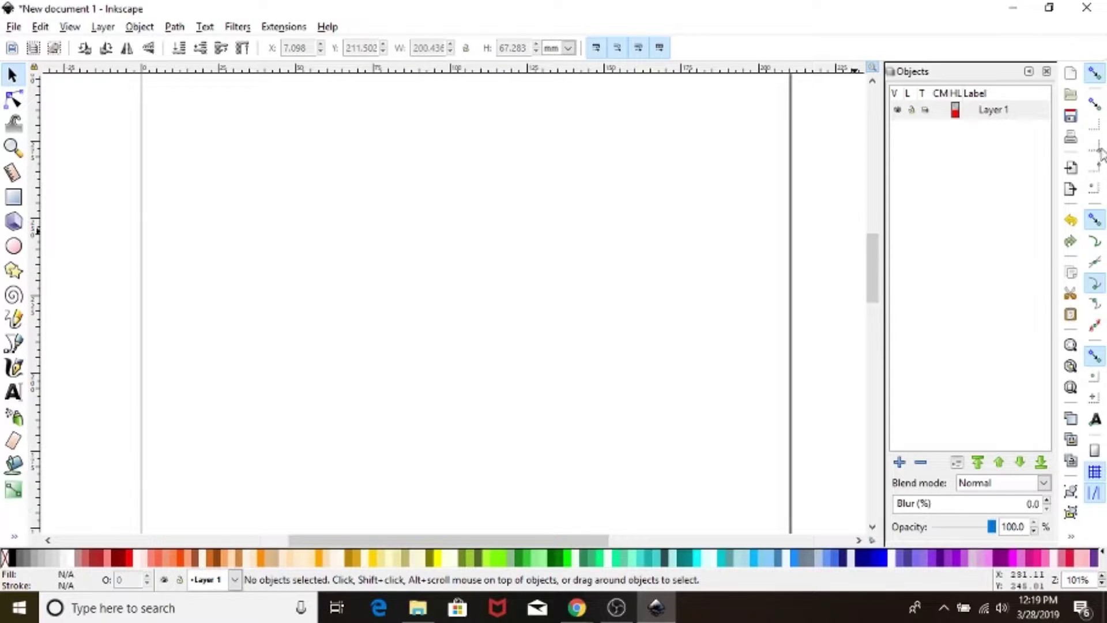
pyautogui.click(1095, 80)
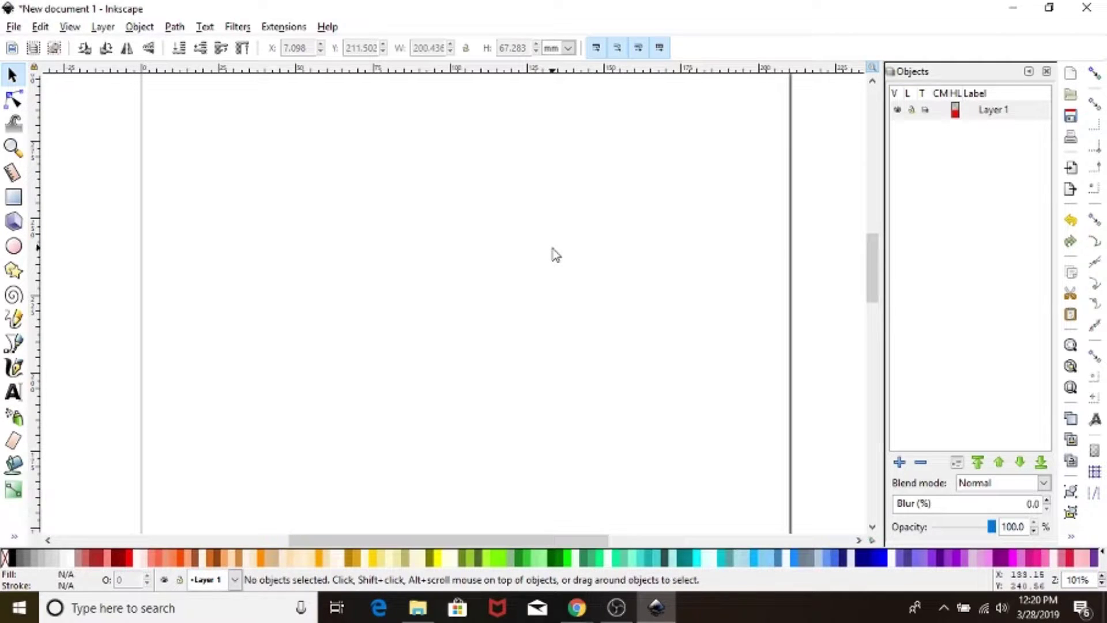
# Step: Add a text object reading 'mom' and set its font to Georgia
pyautogui.click(14, 392)
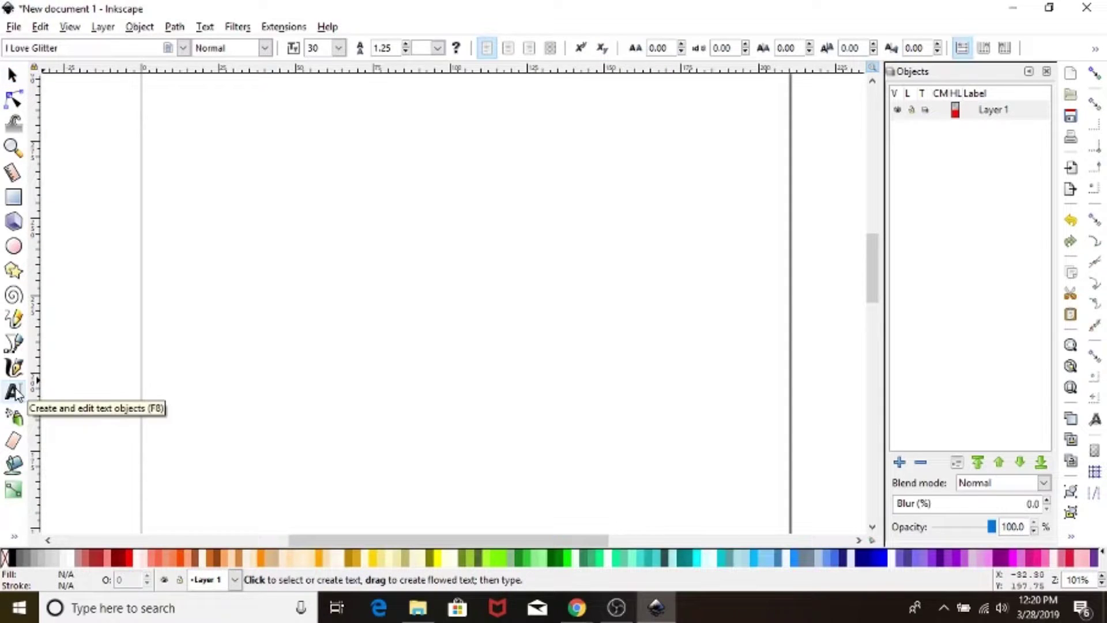
pyautogui.click(252, 286)
pyautogui.write('mom')
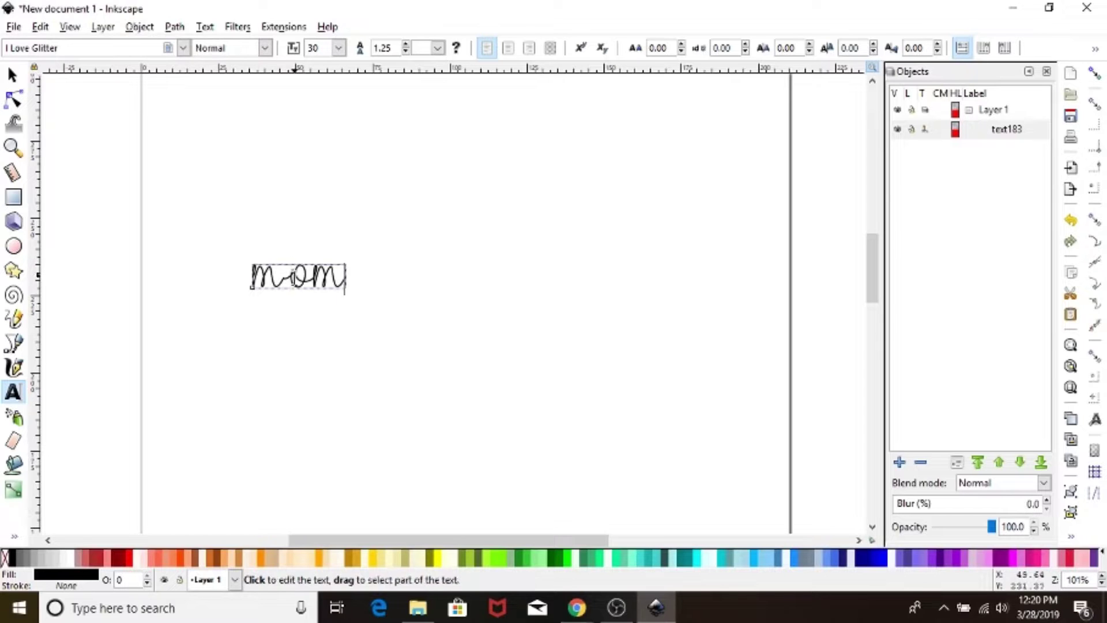
pyautogui.click(293, 277)
pyautogui.click(183, 48)
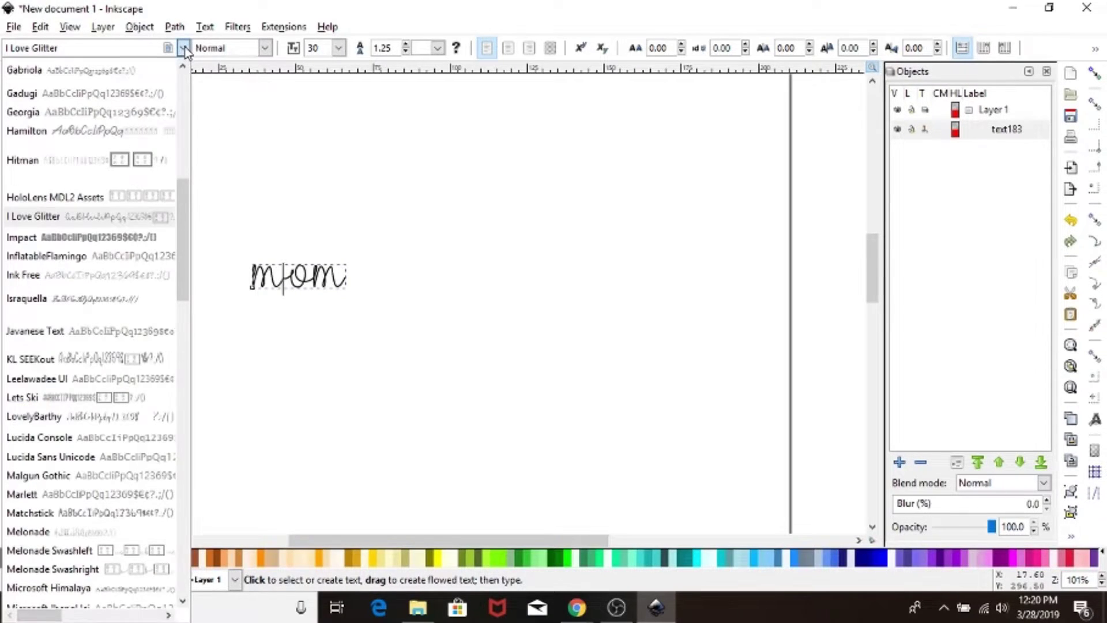
pyautogui.click(84, 112)
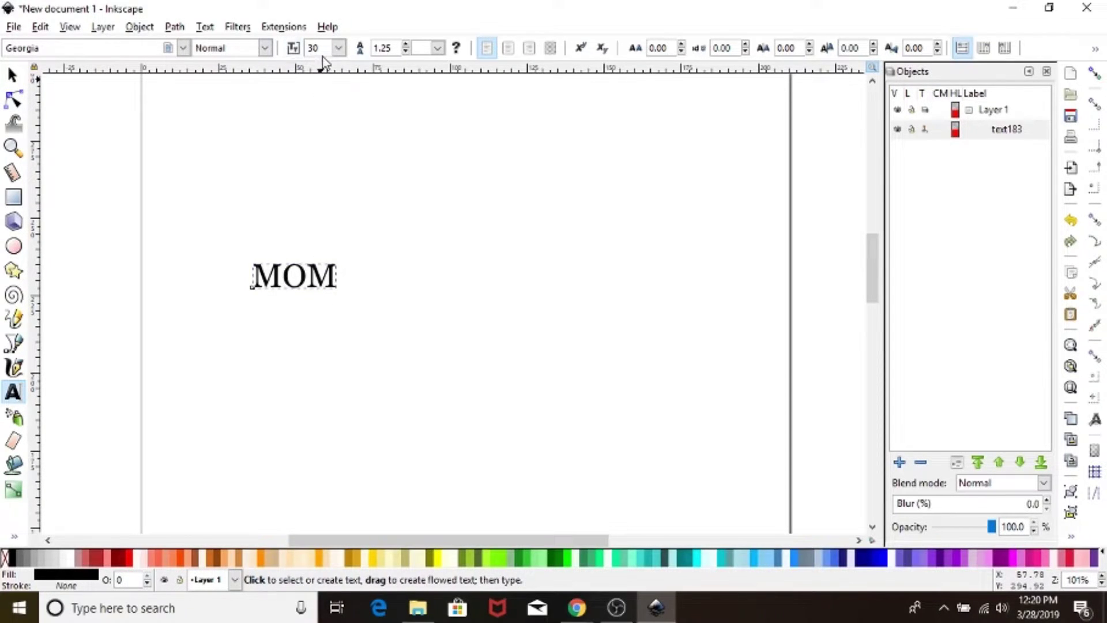
# Step: Enlarge MOM to span the page, move it to the top, and start a text line below it
pyautogui.click(12, 75)
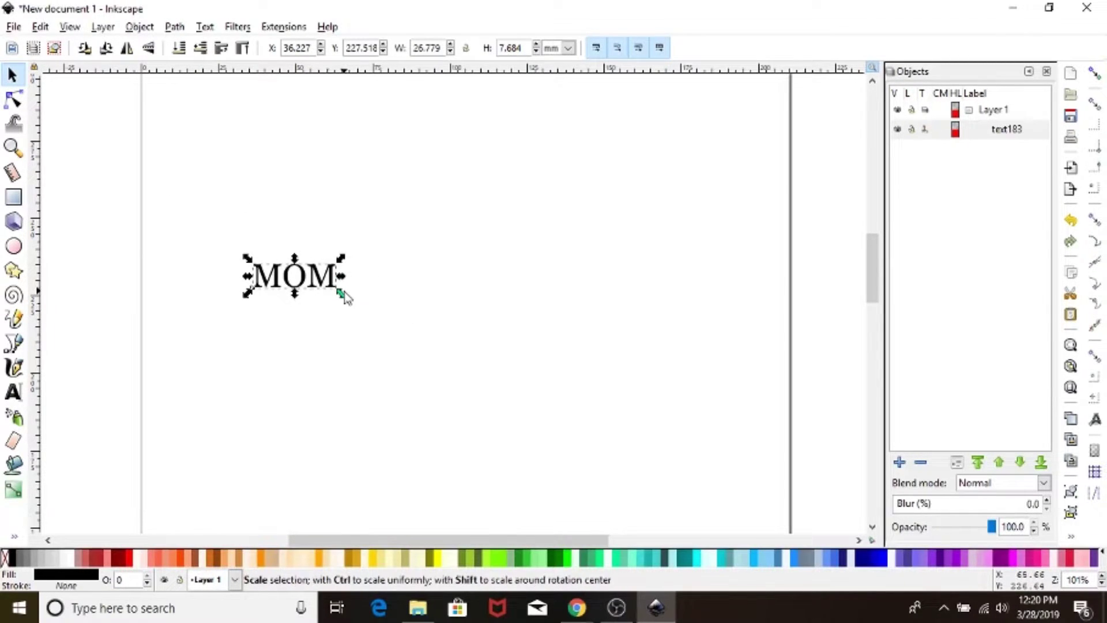
pyautogui.moveTo(343, 293); pyautogui.dragTo(776, 457)
pyautogui.moveTo(736, 423); pyautogui.dragTo(704, 271)
pyautogui.click(469, 403)
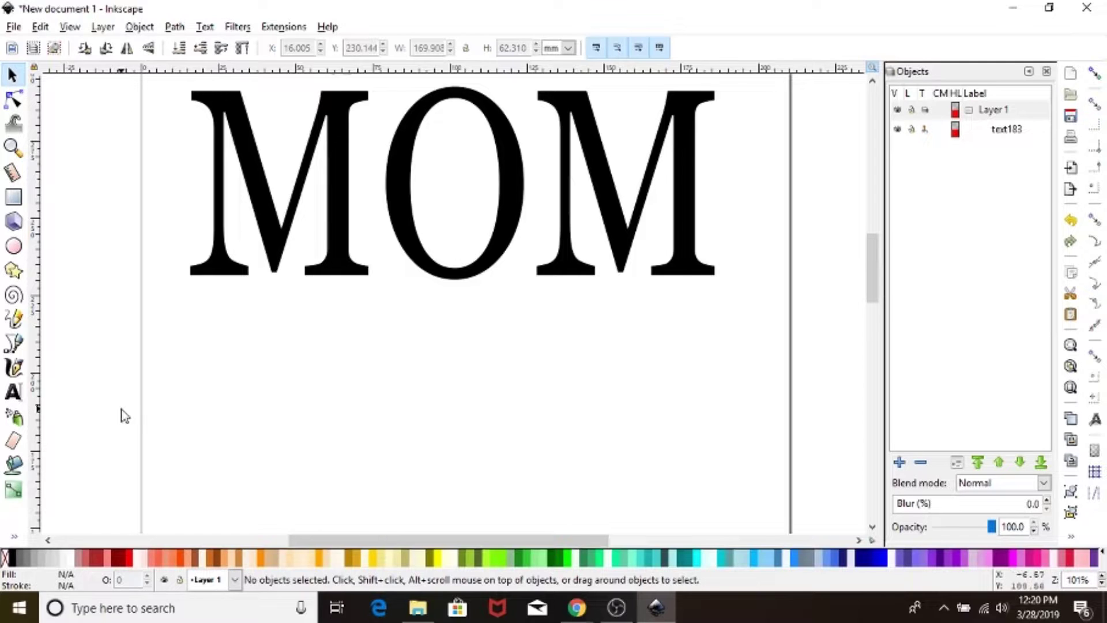
pyautogui.click(12, 393)
pyautogui.click(264, 439)
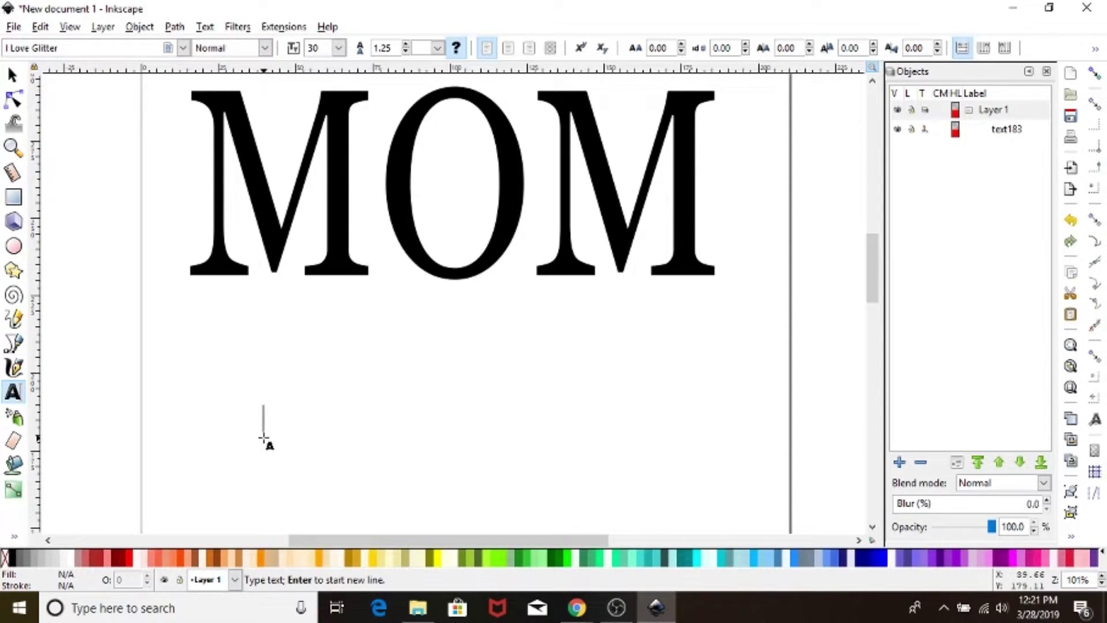
# Step: Type three names in I Love Glitter script, with heart glyphs between them and at both ends
pyautogui.write('a')
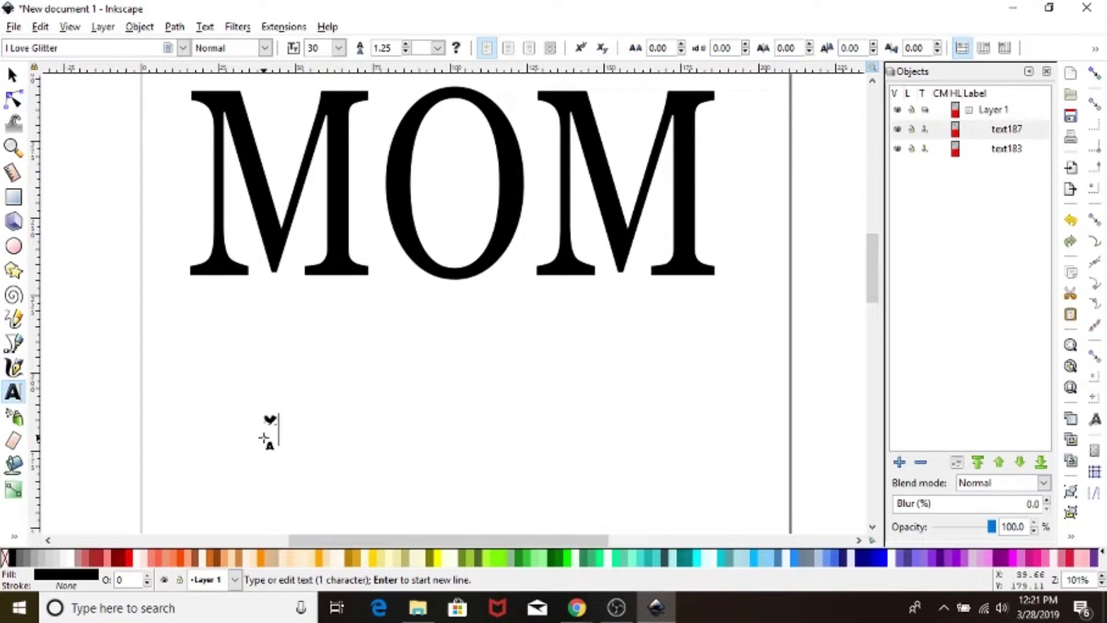
pyautogui.write('b')
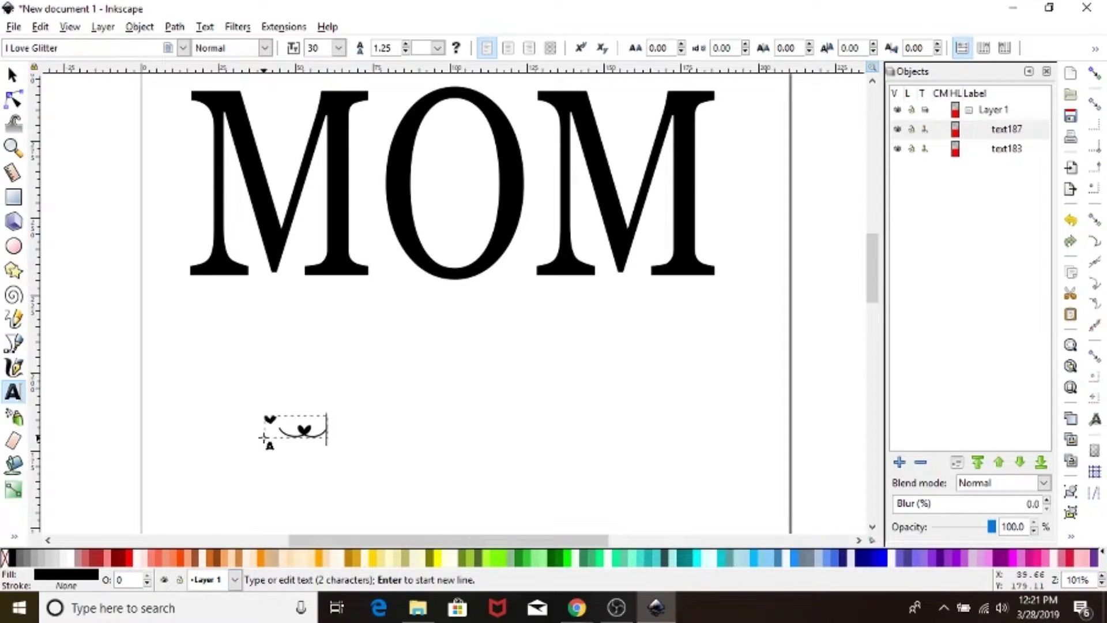
pyautogui.write('c')
pyautogui.write('__')
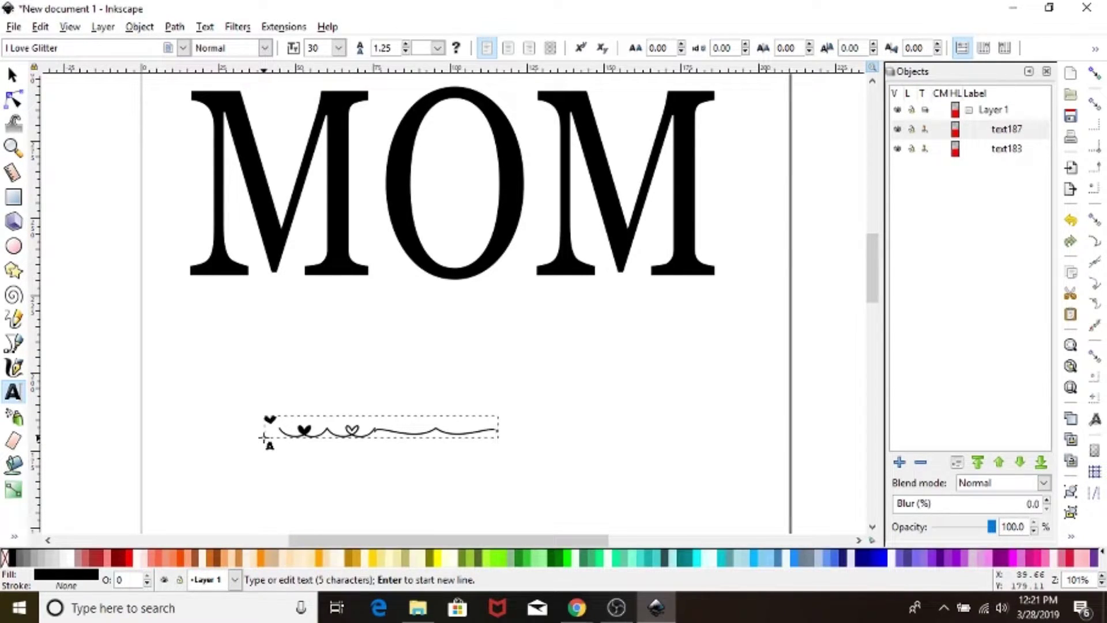
pyautogui.press('BackSpace')
pyautogui.press('BackSpace')
pyautogui.press('BackSpace')
pyautogui.press('BackSpace')
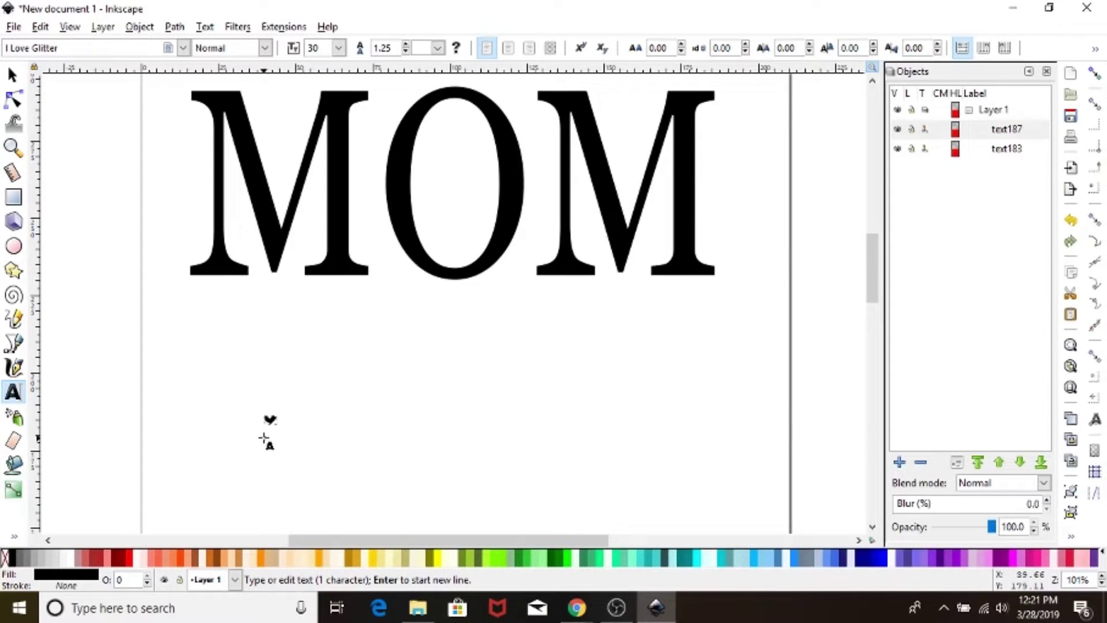
pyautogui.write('Bryce')
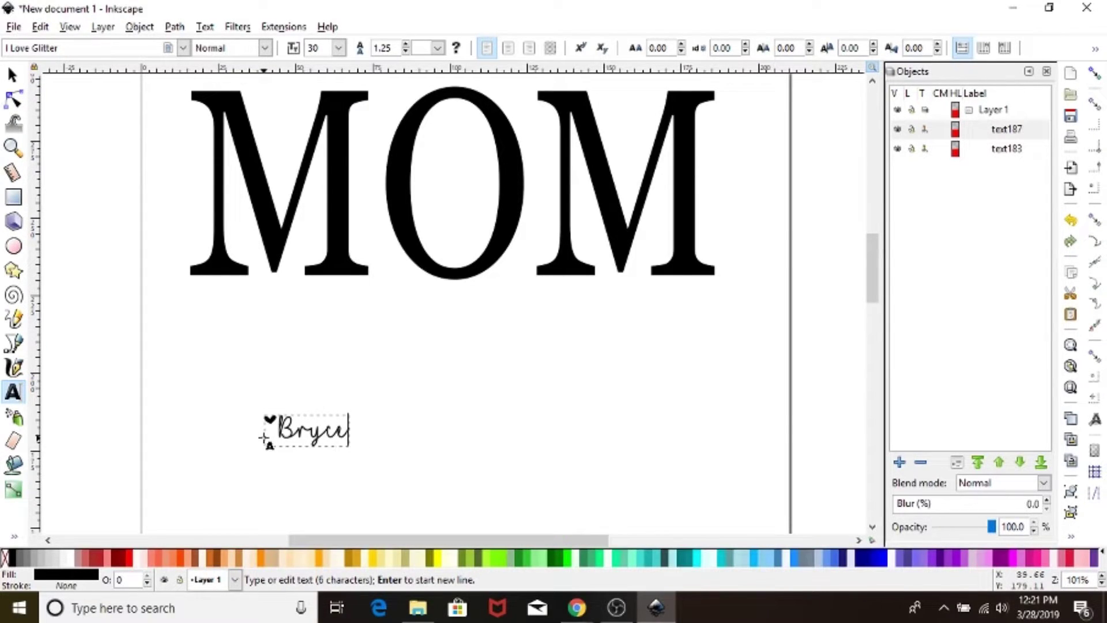
pyautogui.hotkey('ctrl', 'v')
pyautogui.write('Cooper')
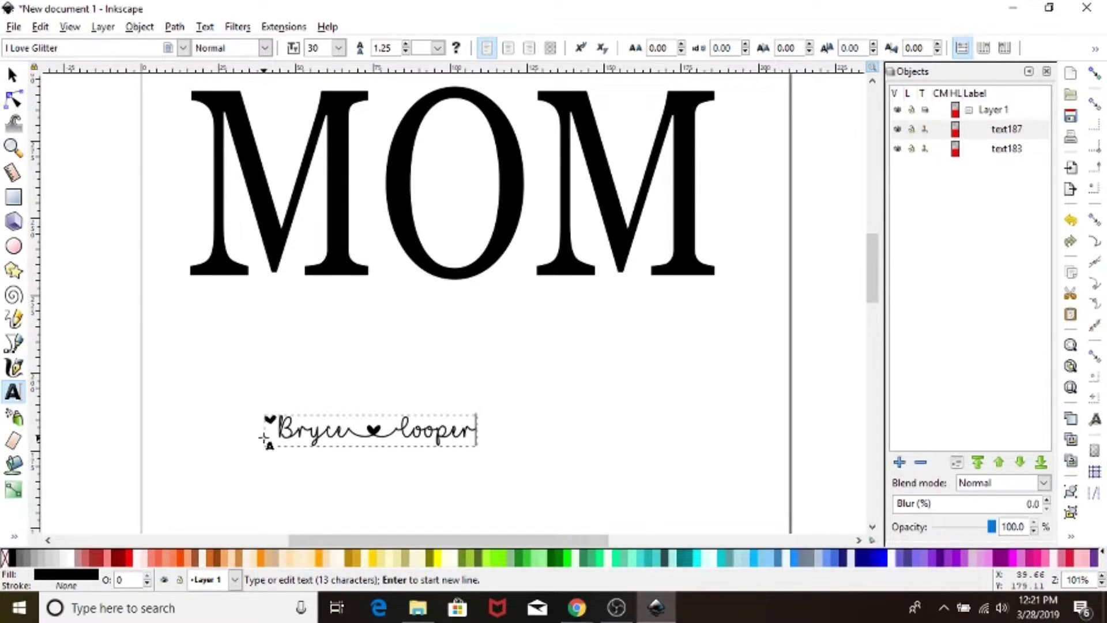
pyautogui.hotkey('ctrl', 'v')
pyautogui.write('Ka')
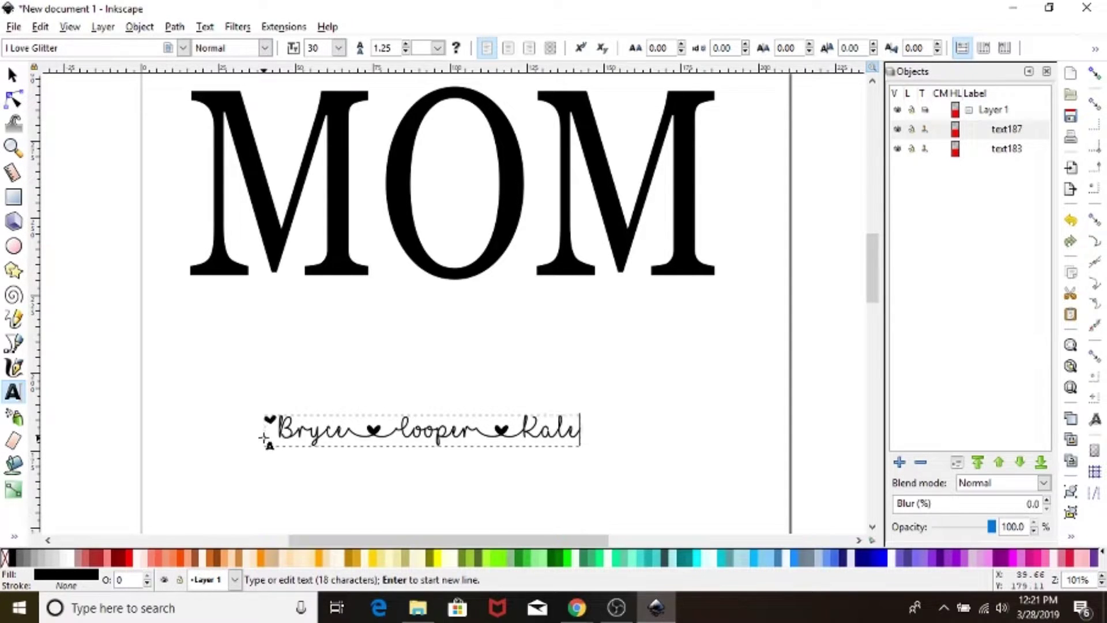
pyautogui.write(']')
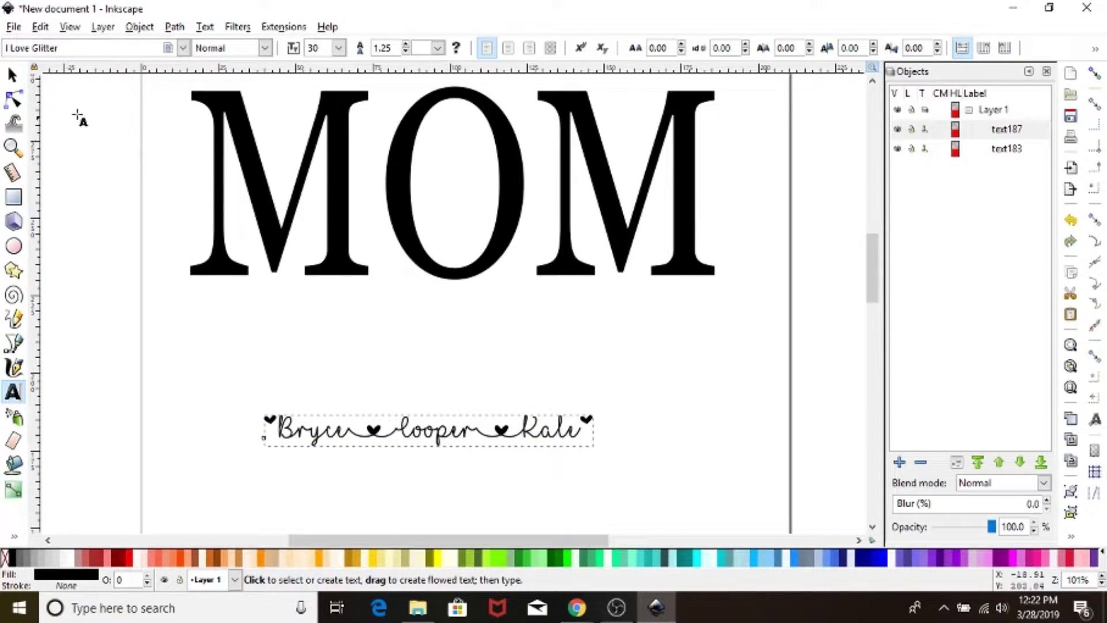
# Step: Scale the names line to about 156 mm wide and place it directly beneath MOM
pyautogui.click(12, 77)
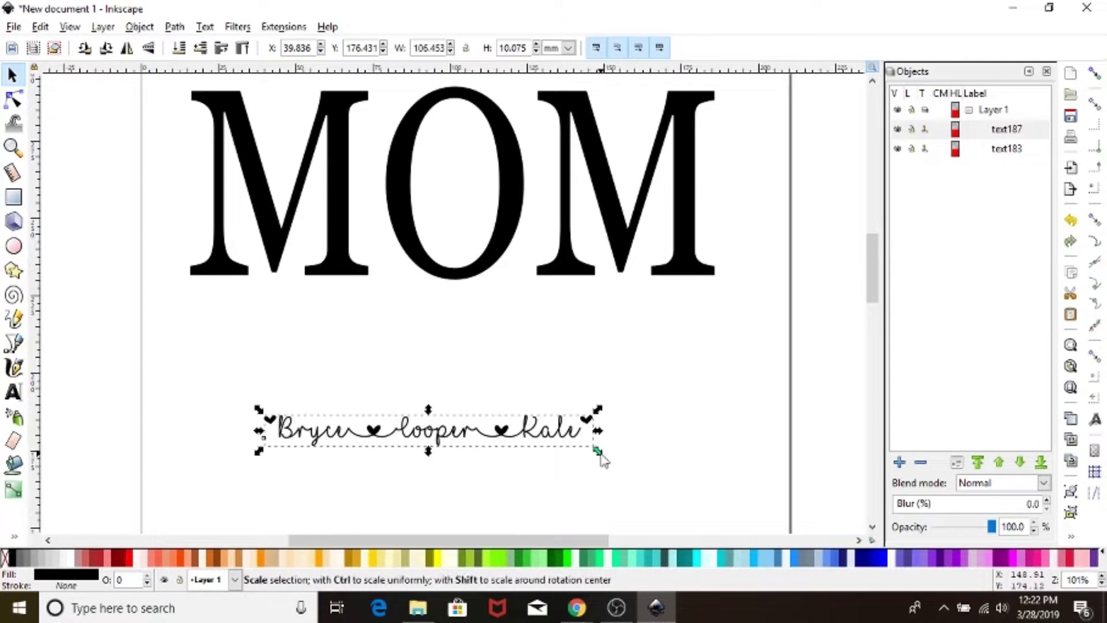
pyautogui.moveTo(598, 451); pyautogui.dragTo(755, 473)
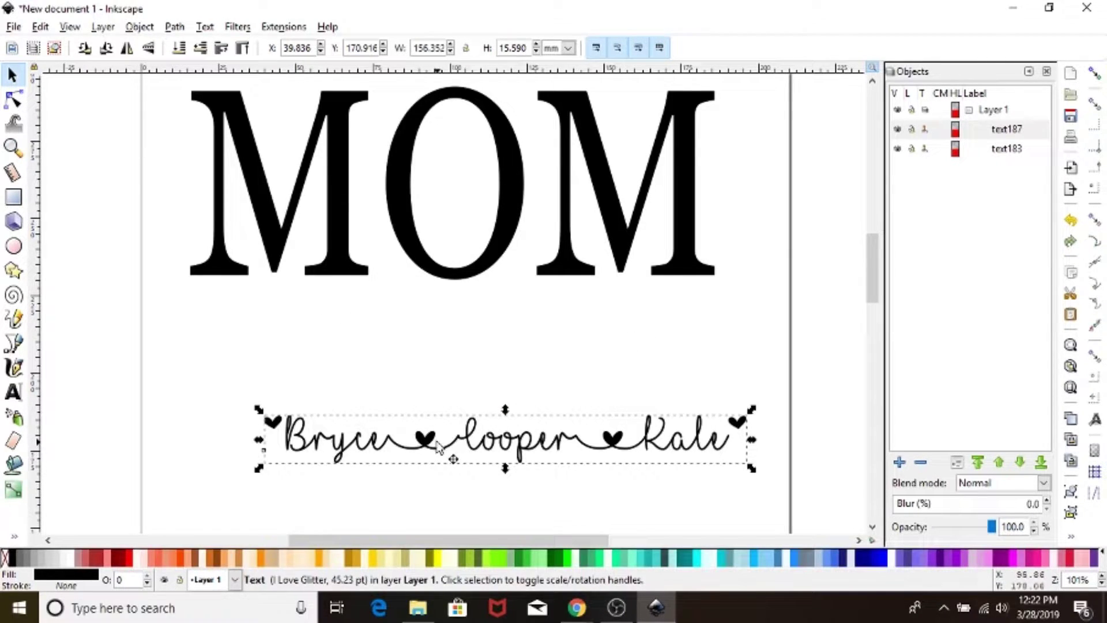
pyautogui.moveTo(440, 454); pyautogui.dragTo(385, 348)
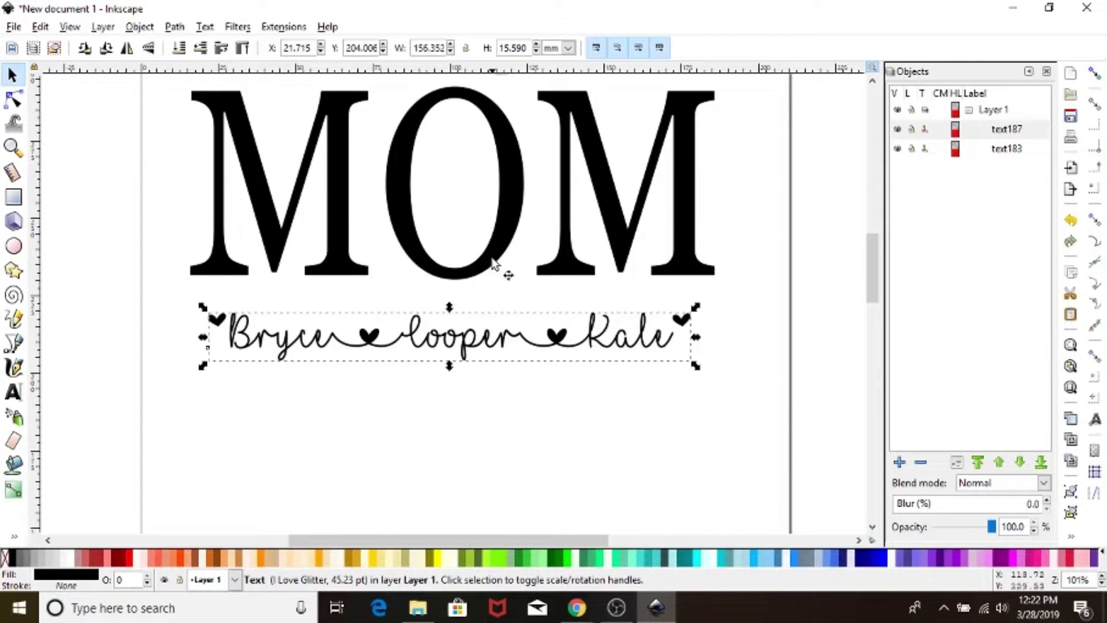
pyautogui.click(510, 160)
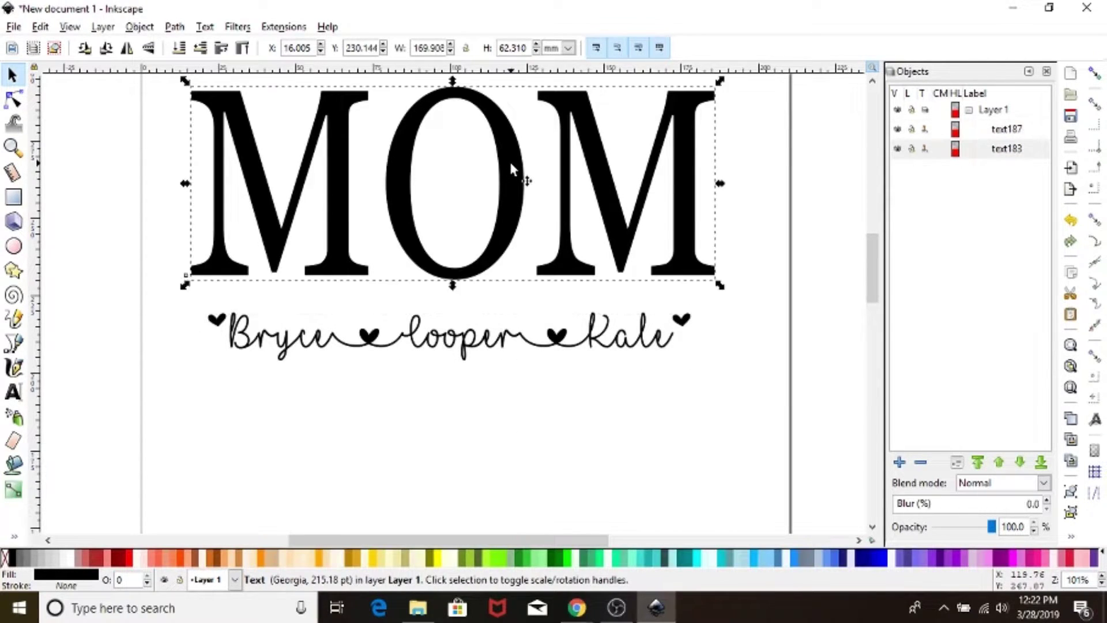
# Step: Select the MOM text and browse the Object menu without choosing a command
pyautogui.click(1004, 152)
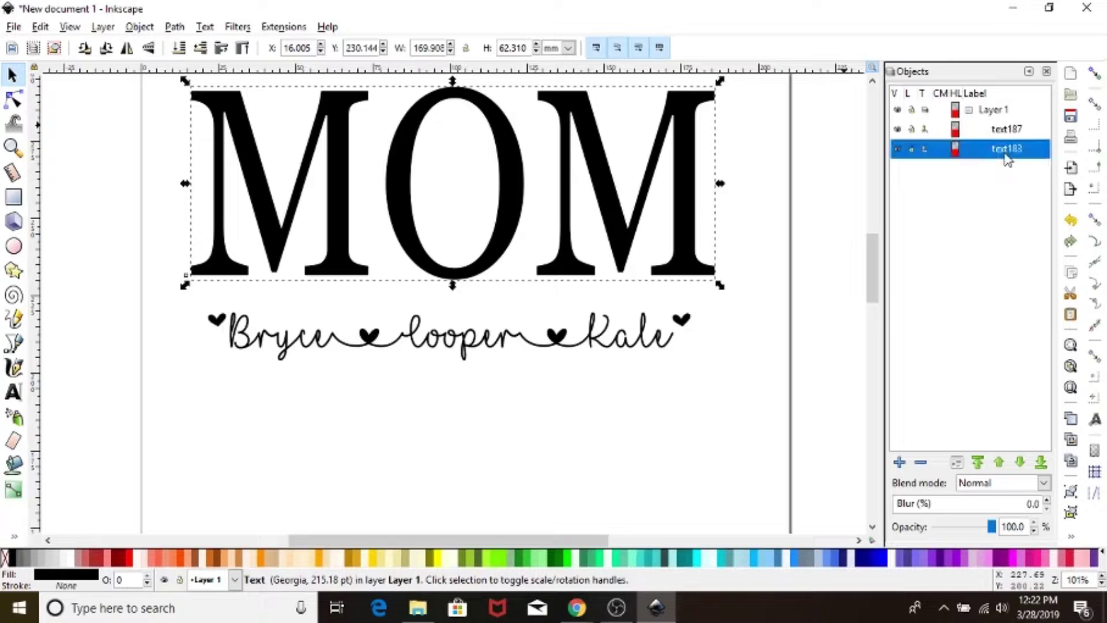
pyautogui.click(502, 165)
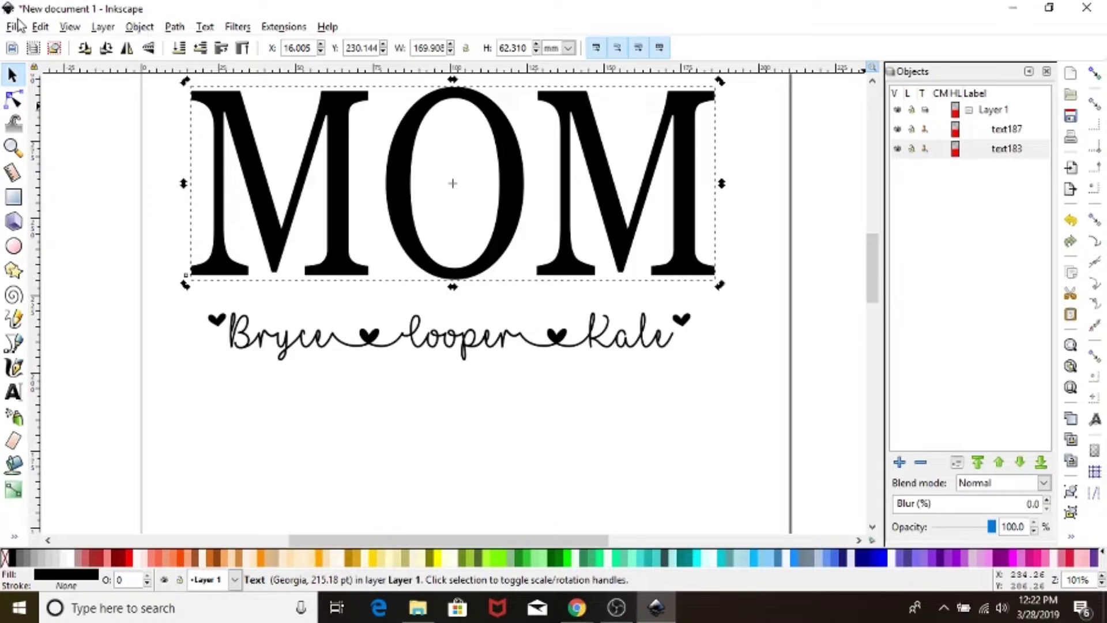
pyautogui.click(139, 27)
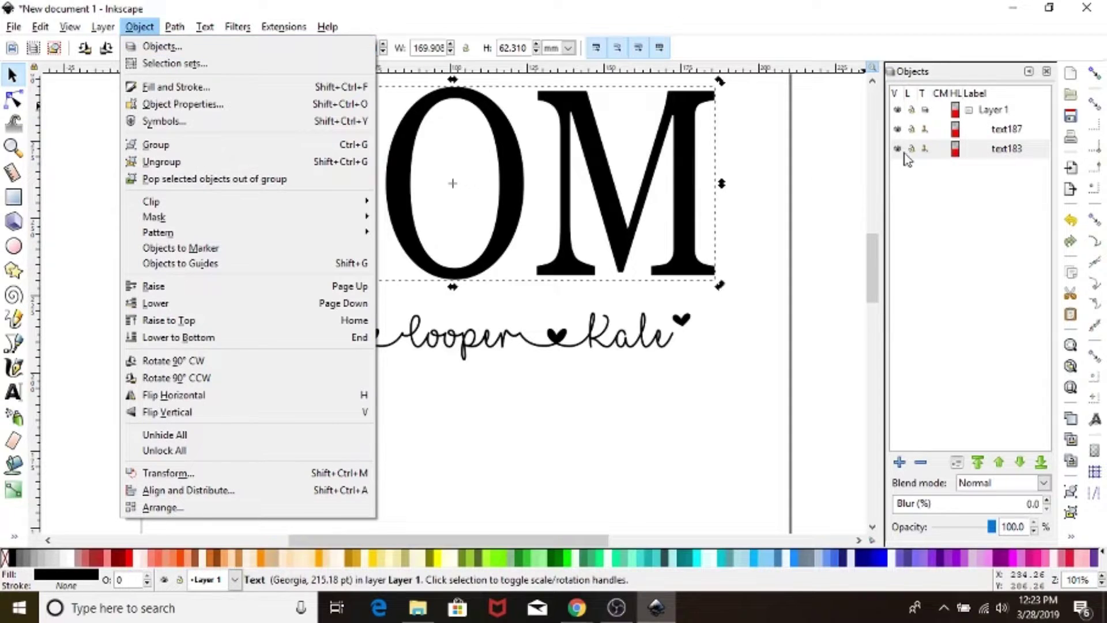
pyautogui.click(690, 175)
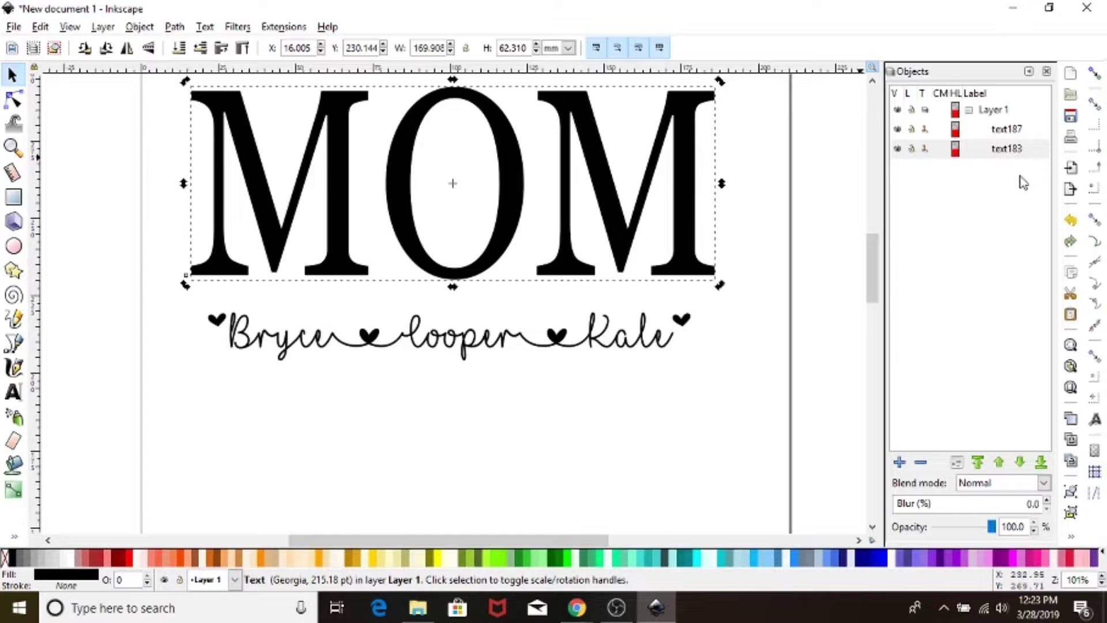
# Step: Convert MOM to a path, ungroup its letters, and union them into the single path189
pyautogui.click(1015, 151)
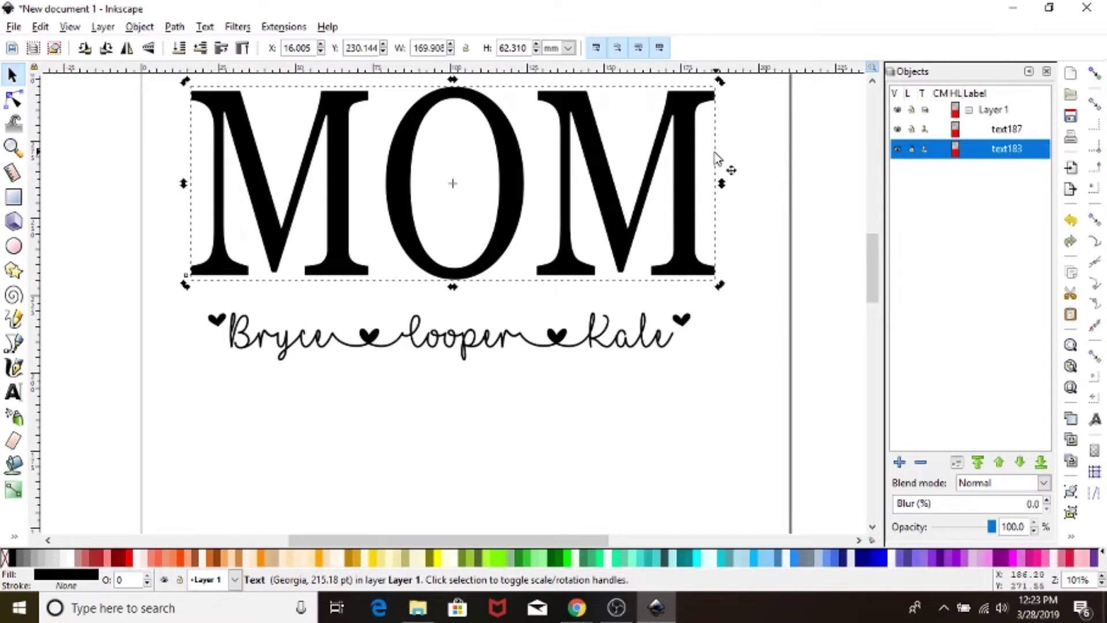
pyautogui.click(173, 28)
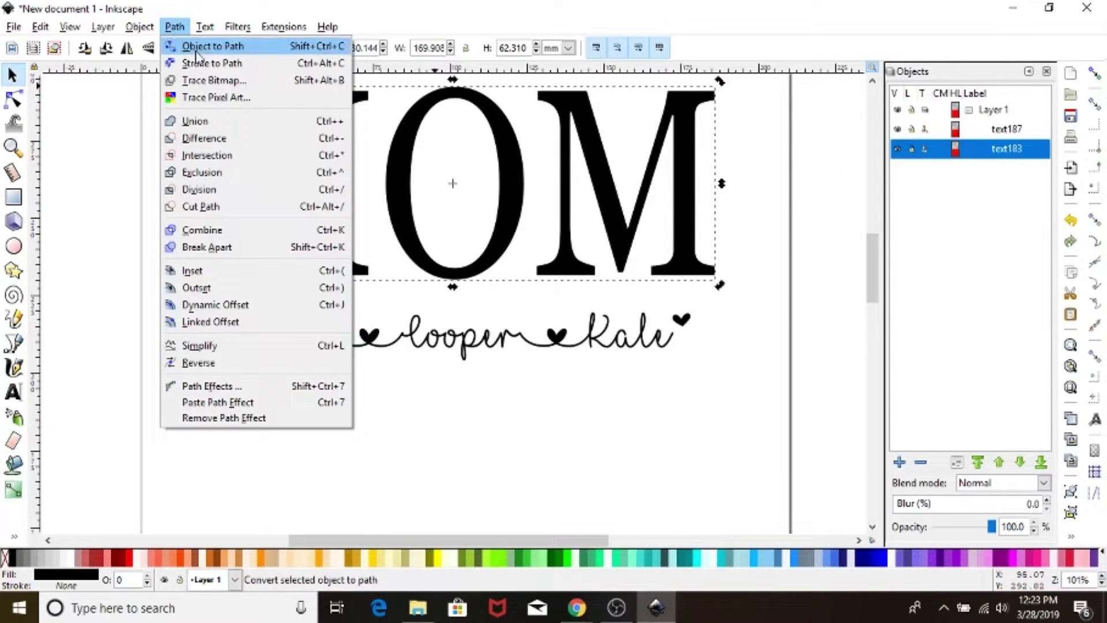
pyautogui.click(215, 51)
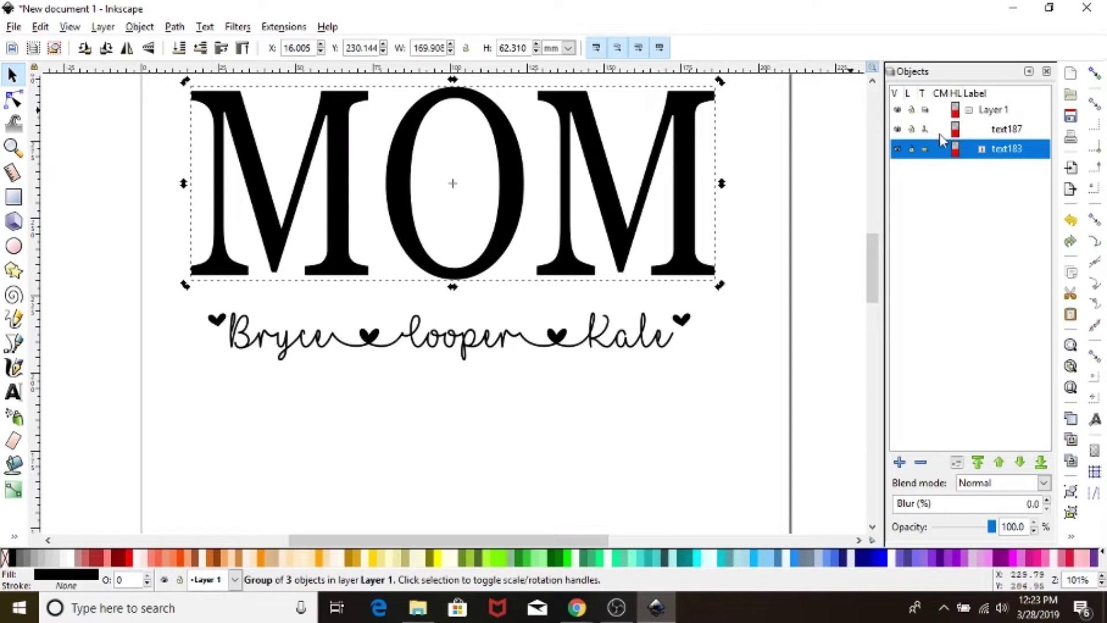
pyautogui.rightClick(999, 155)
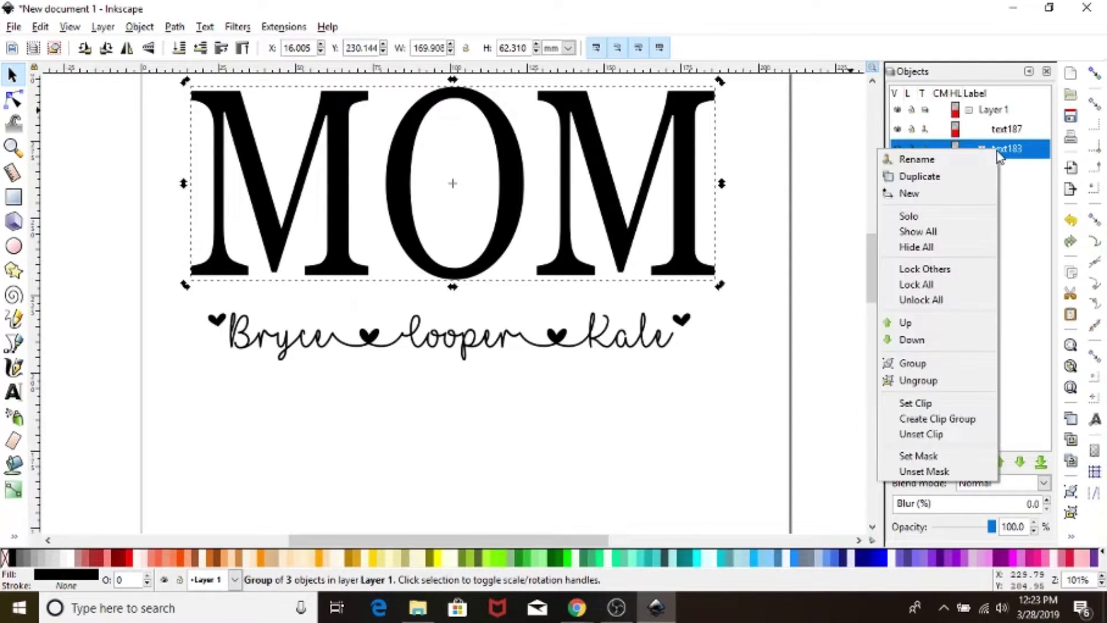
pyautogui.click(922, 381)
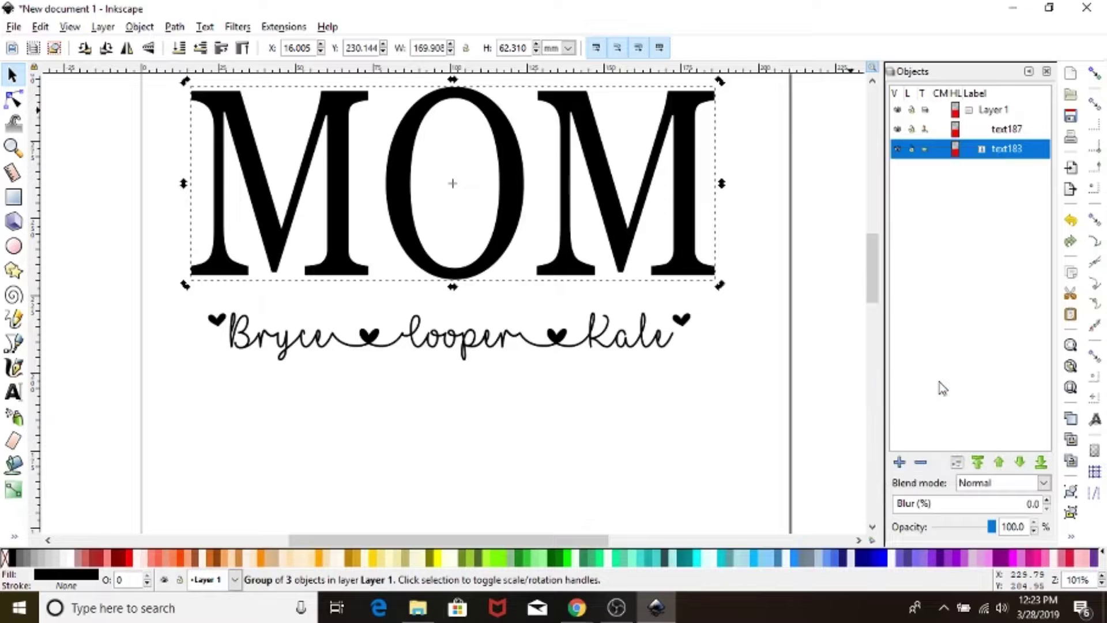
pyautogui.click(176, 29)
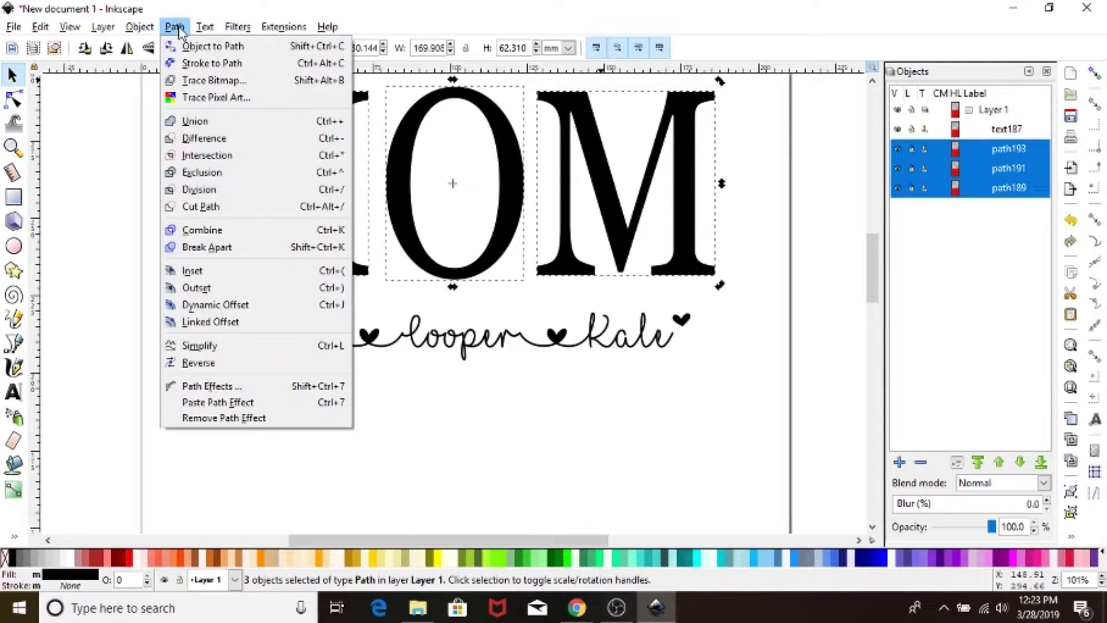
pyautogui.click(212, 119)
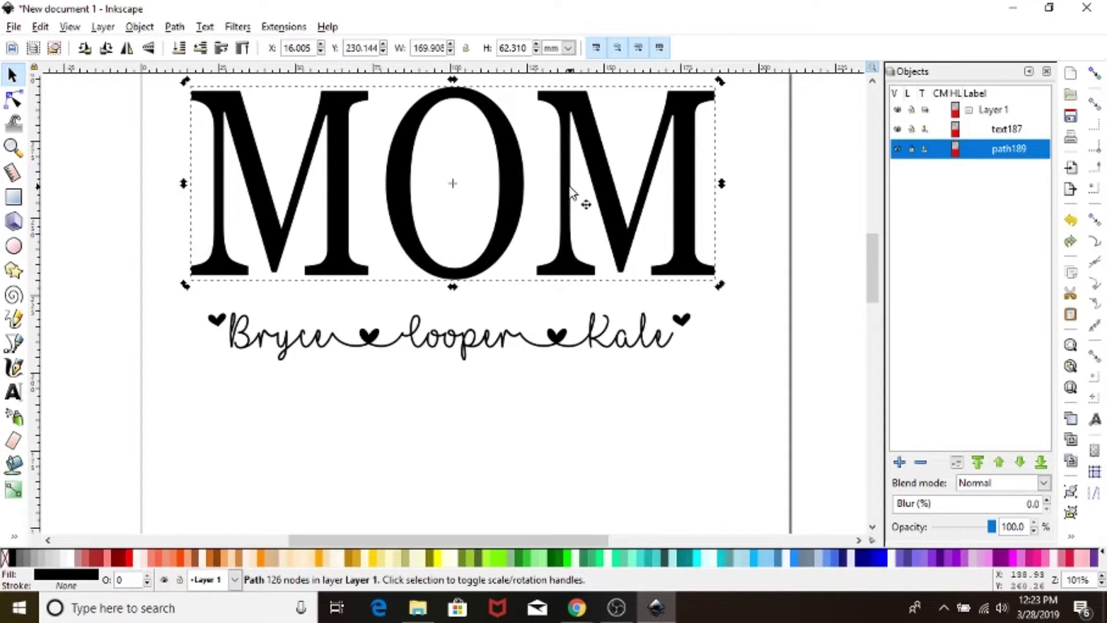
pyautogui.click(558, 347)
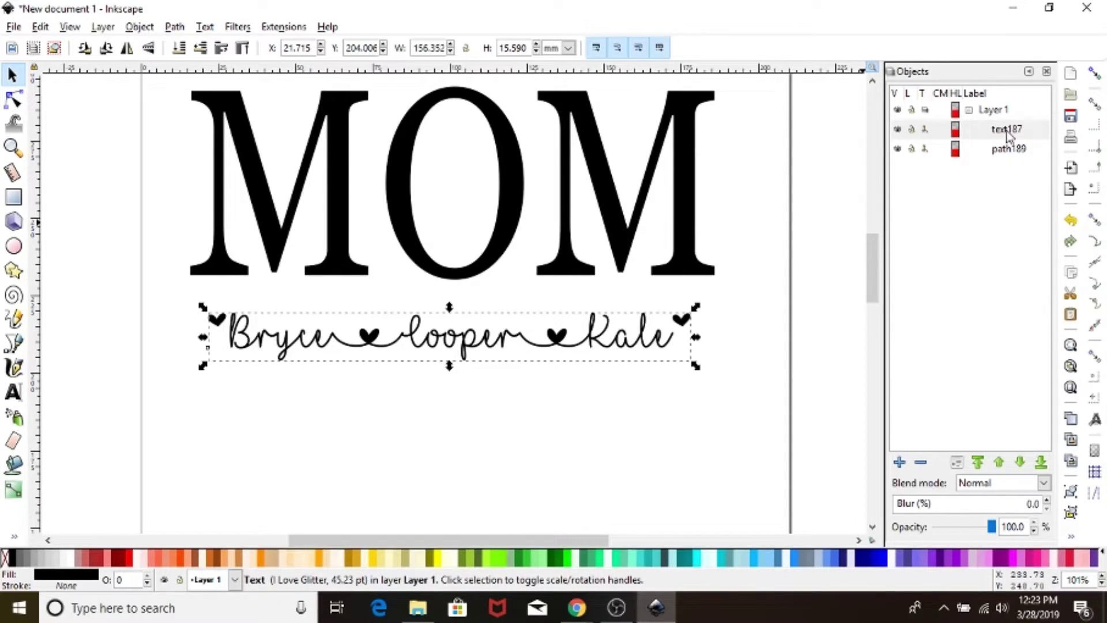
# Step: Convert the names line to paths, ungroup it, and union the letters into single path200
pyautogui.click(175, 27)
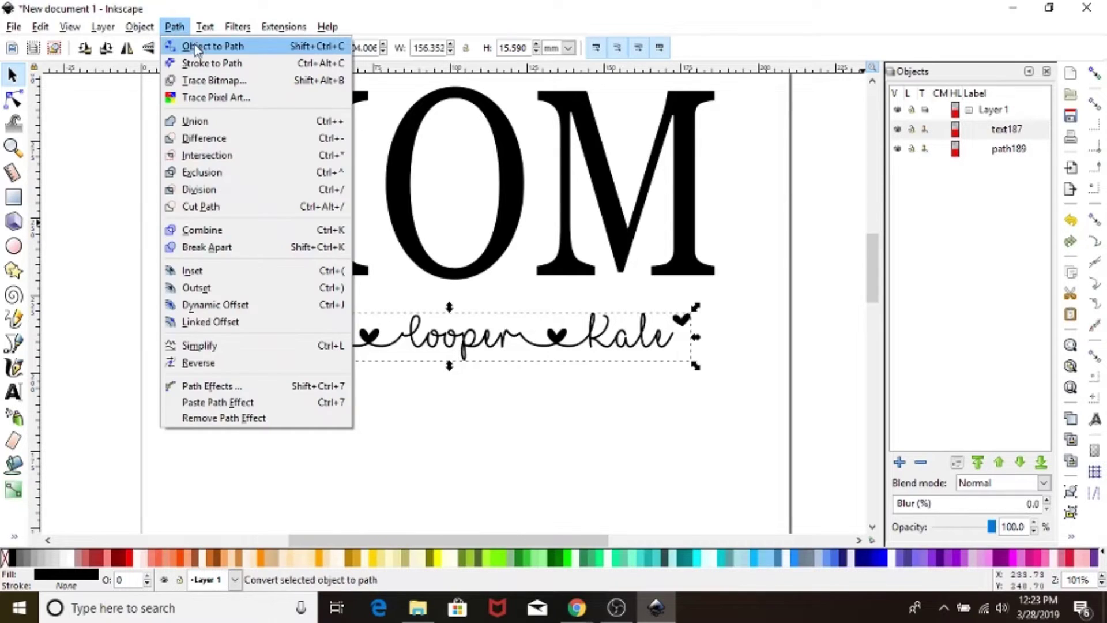
pyautogui.click(196, 47)
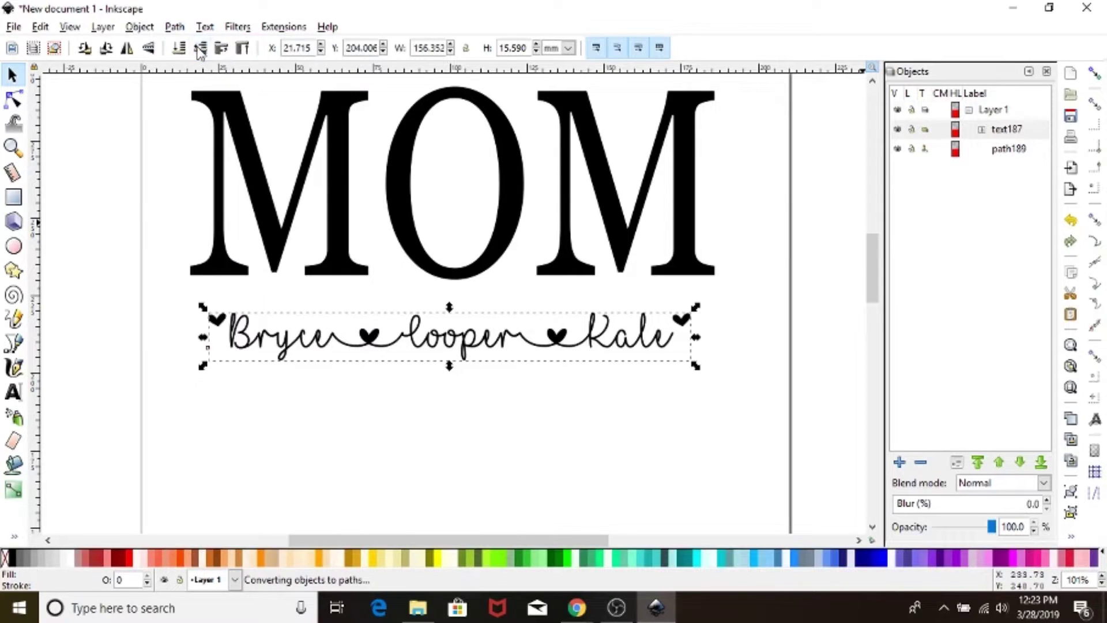
pyautogui.rightClick(1003, 130)
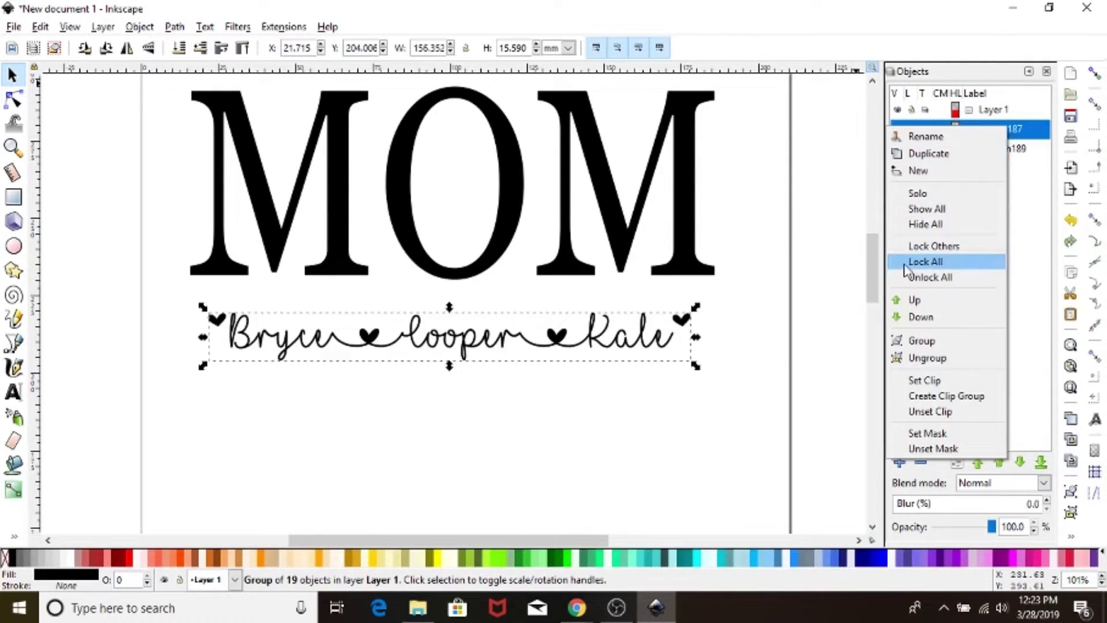
pyautogui.click(928, 358)
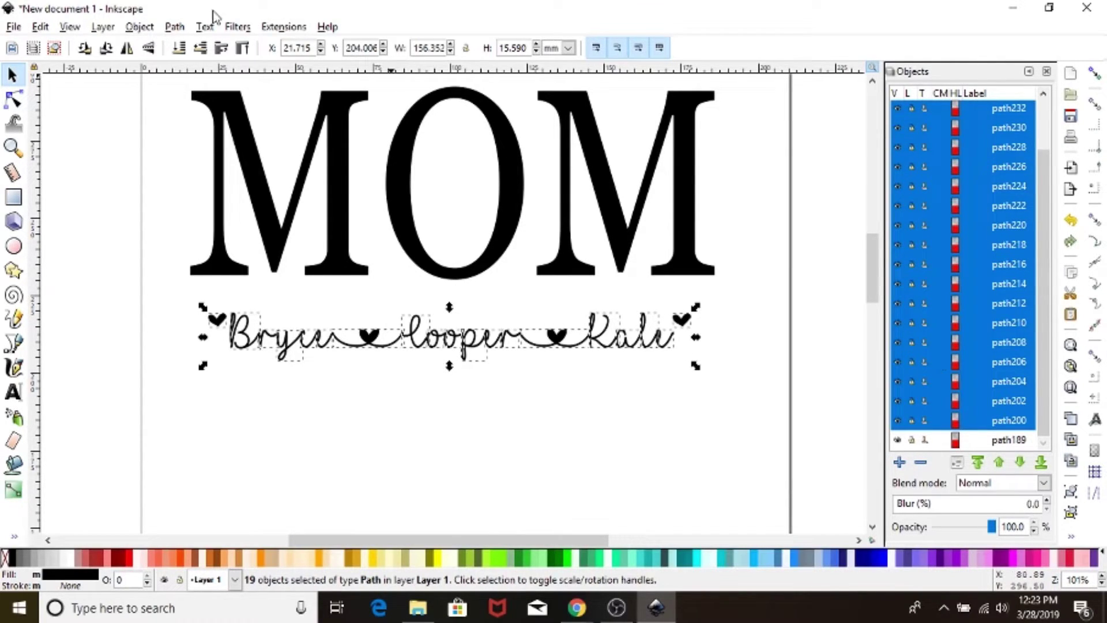
pyautogui.click(173, 27)
pyautogui.click(190, 120)
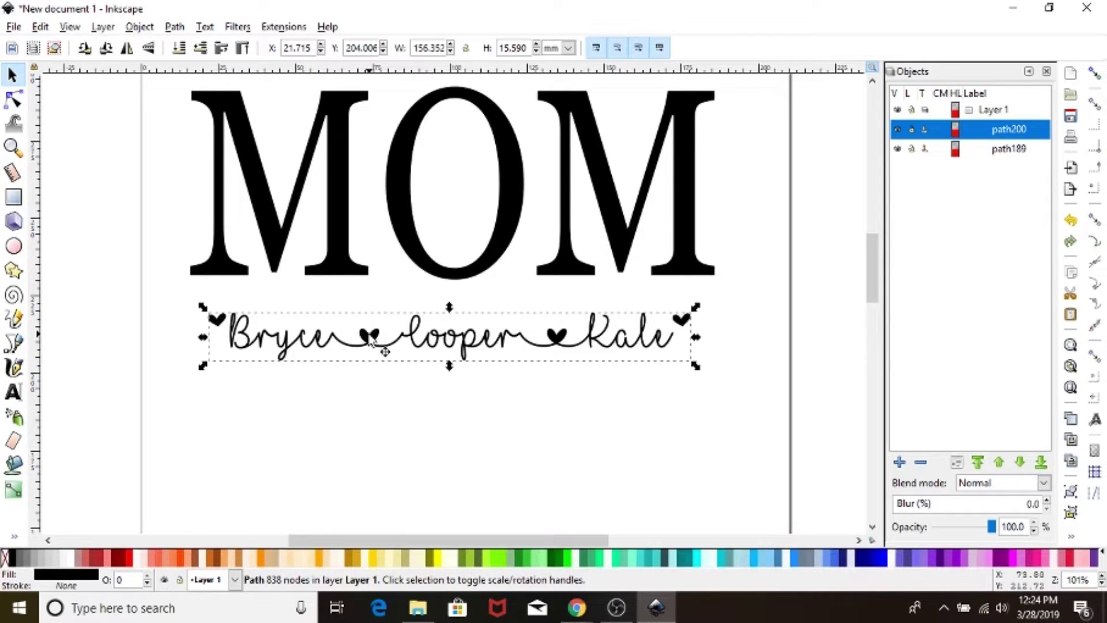
# Step: Create a thickened linked offset around the names line and fill it whitesmoke
pyautogui.click(175, 27)
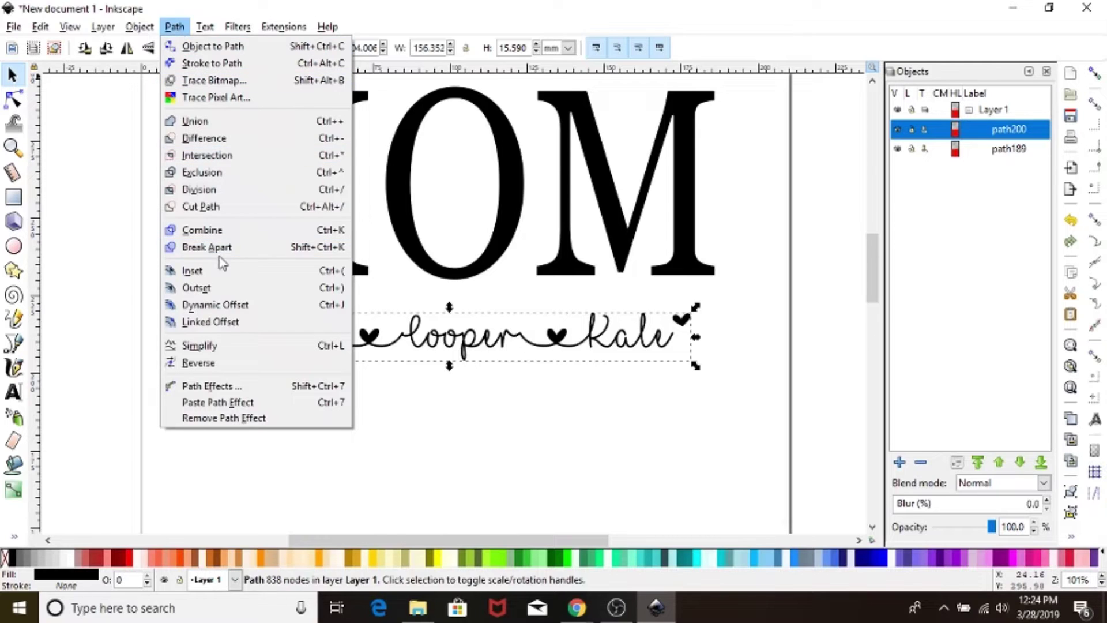
pyautogui.click(217, 324)
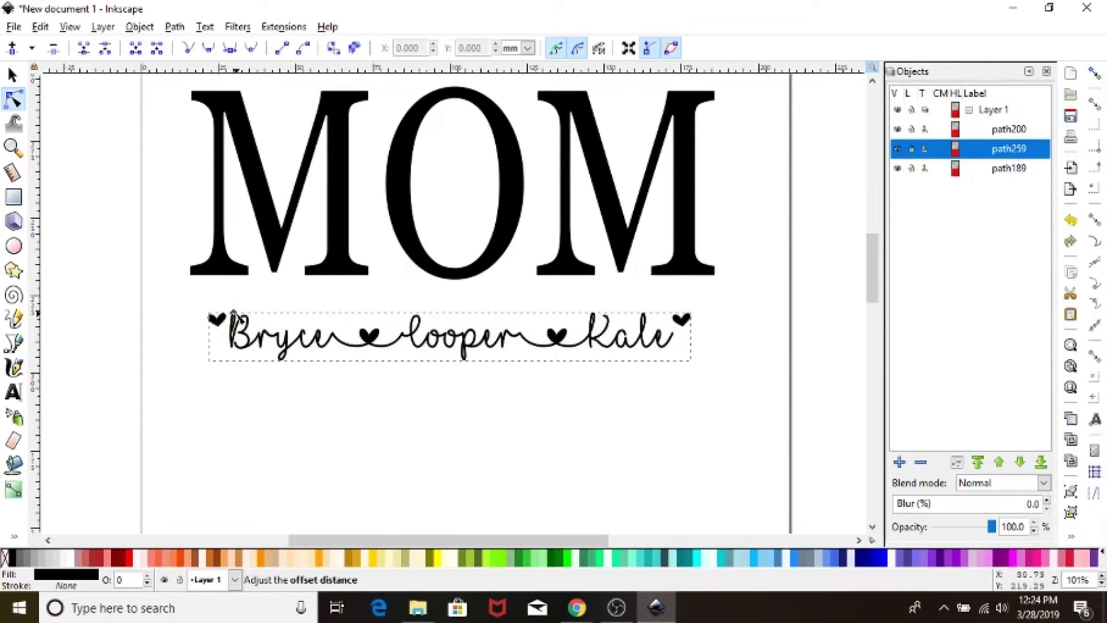
pyautogui.moveTo(234, 315); pyautogui.dragTo(234, 312)
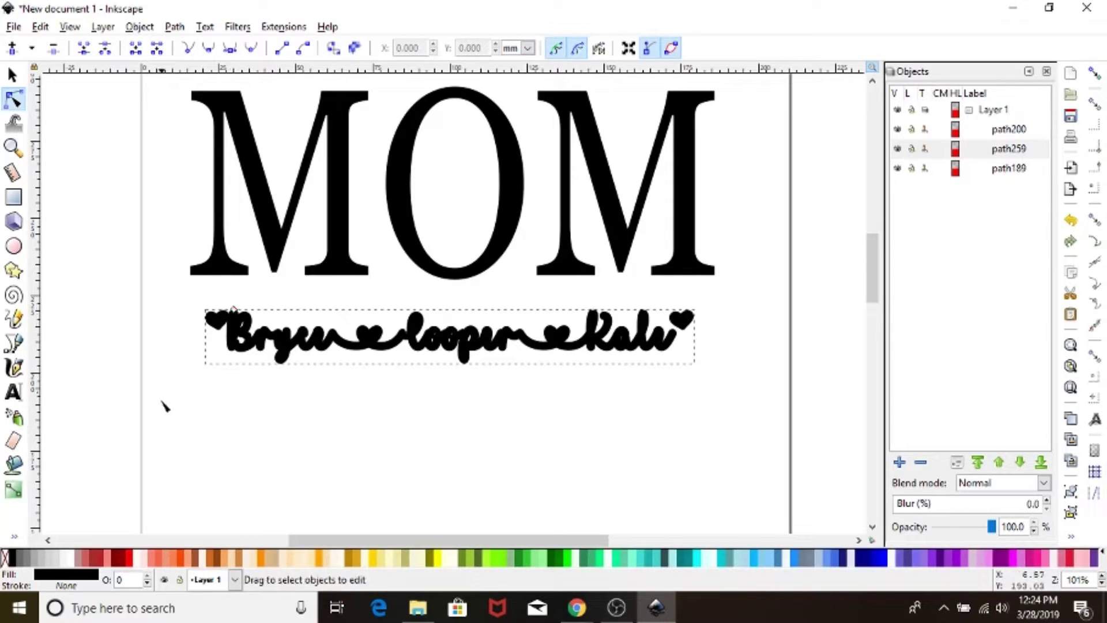
pyautogui.click(63, 558)
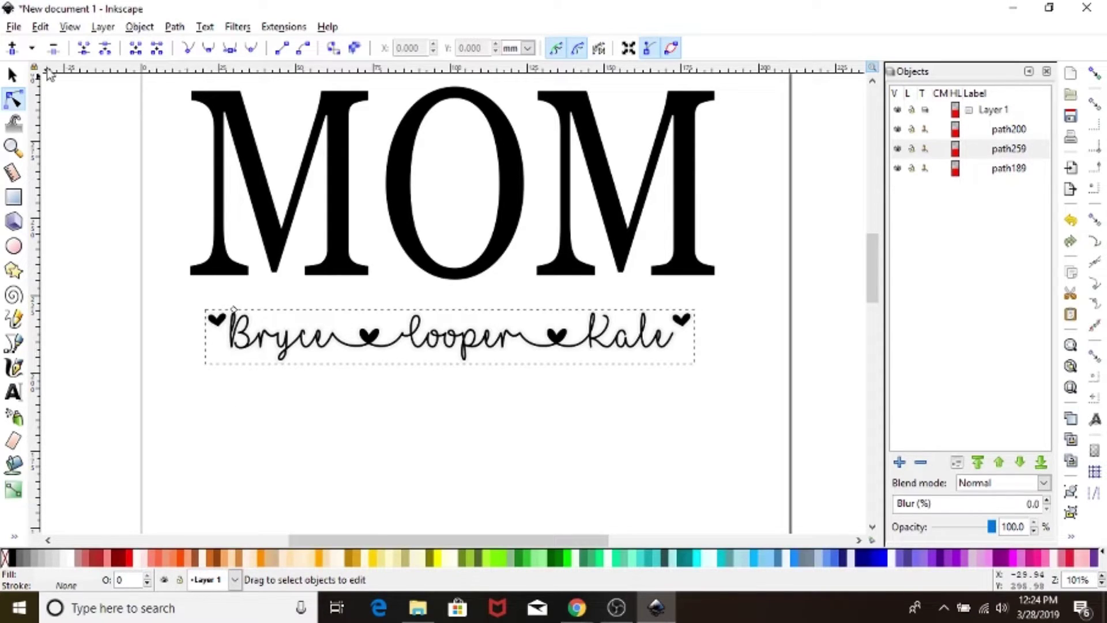
# Step: Select the names line with its offset and move both up across the middle of MOM
pyautogui.click(21, 74)
pyautogui.click(93, 189)
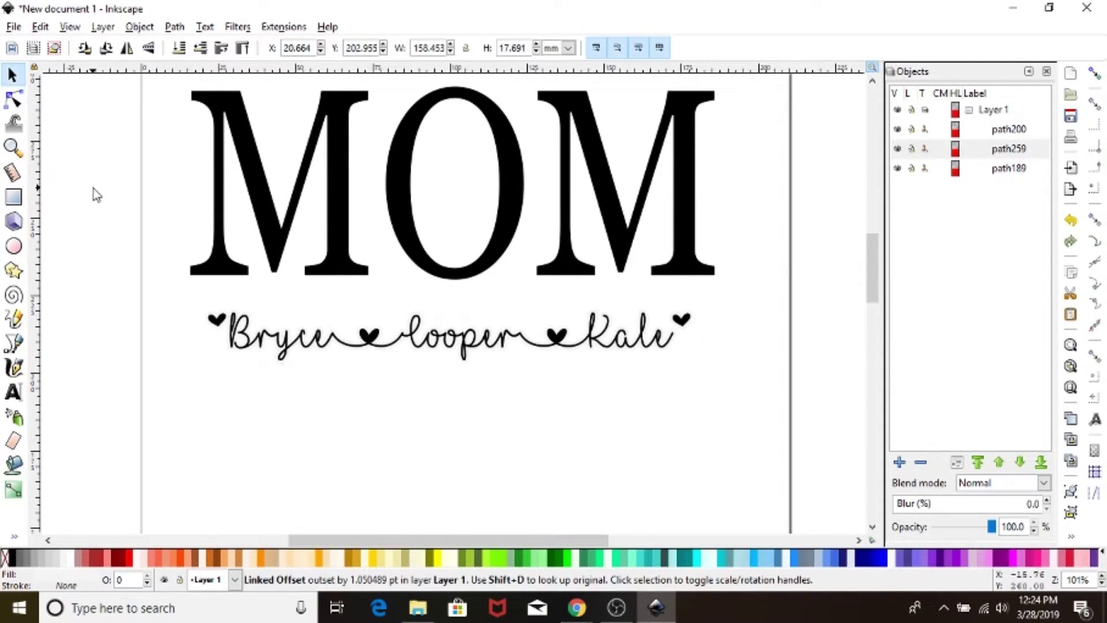
pyautogui.moveTo(189, 298); pyautogui.dragTo(733, 390)
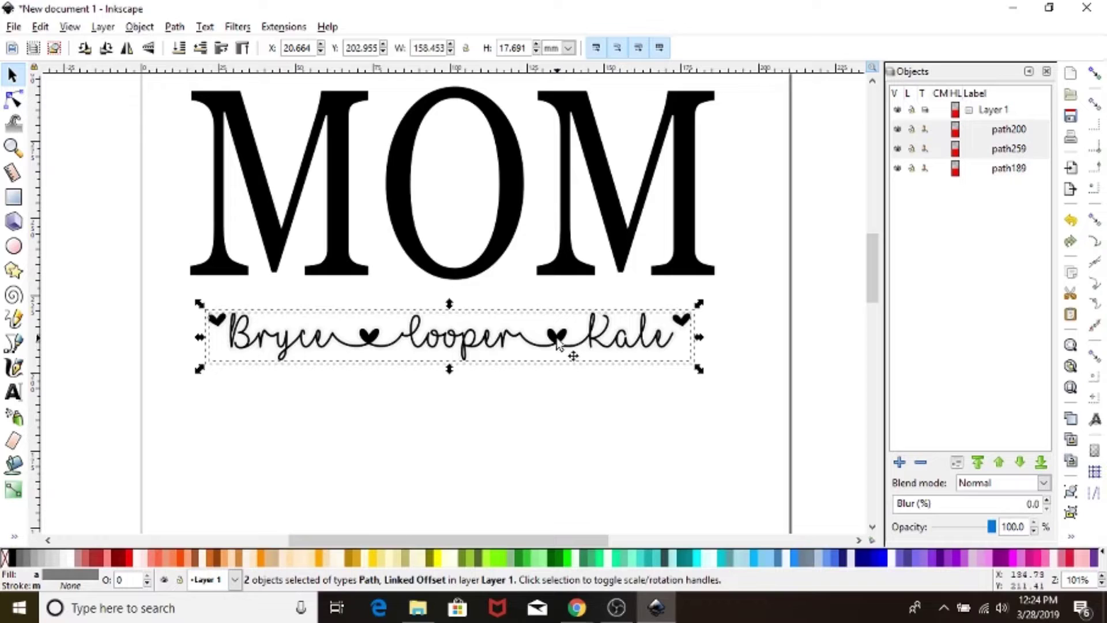
pyautogui.moveTo(558, 340); pyautogui.dragTo(568, 269)
pyautogui.moveTo(565, 228); pyautogui.dragTo(560, 184)
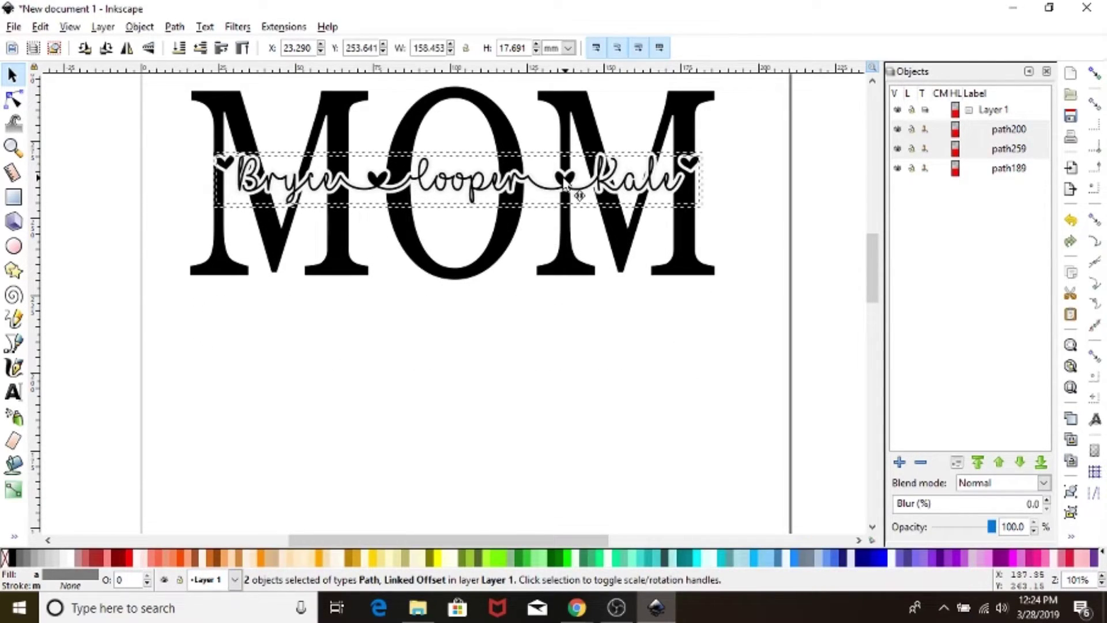
pyautogui.moveTo(562, 189); pyautogui.dragTo(560, 195)
pyautogui.scroll(5, 872, 248)
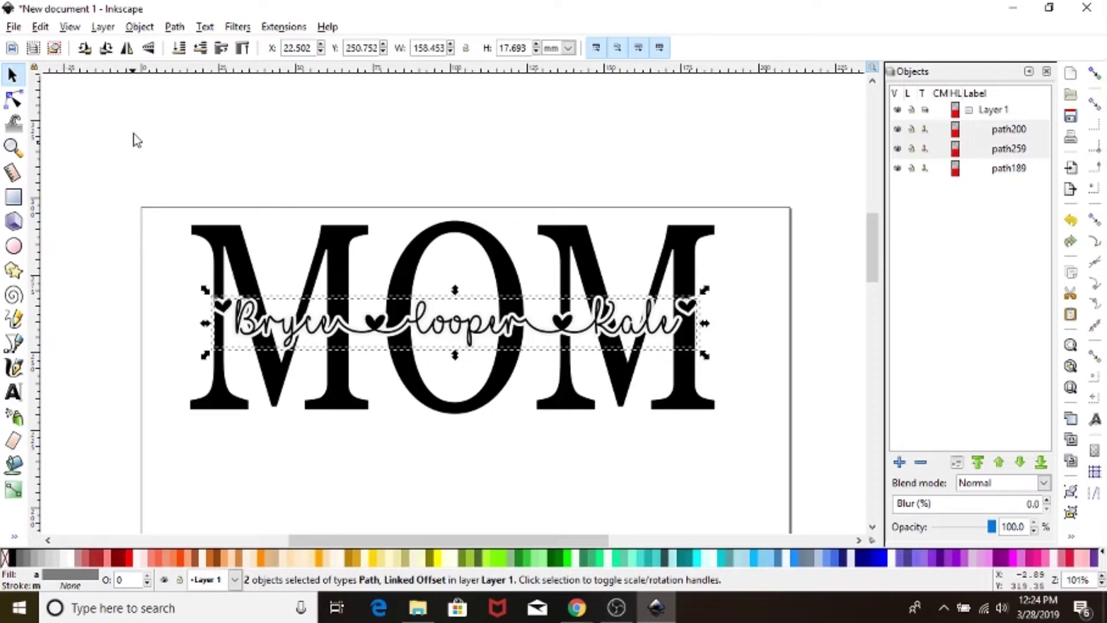
# Step: Center the names line and its offset on MOM vertically and horizontally using Align and Distribute
pyautogui.click(139, 26)
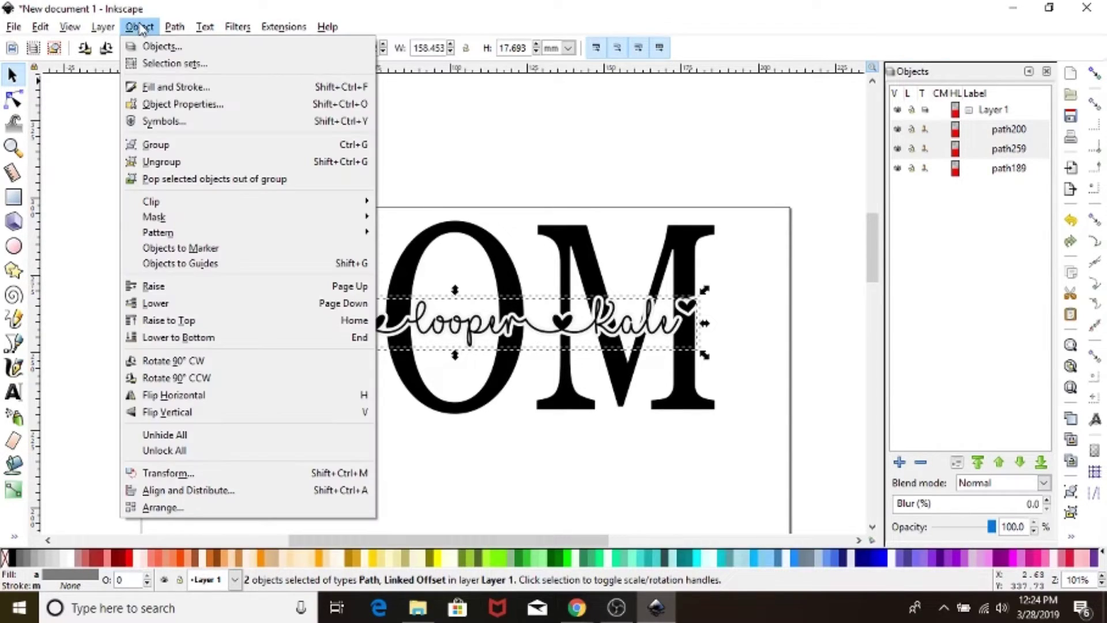
pyautogui.click(195, 495)
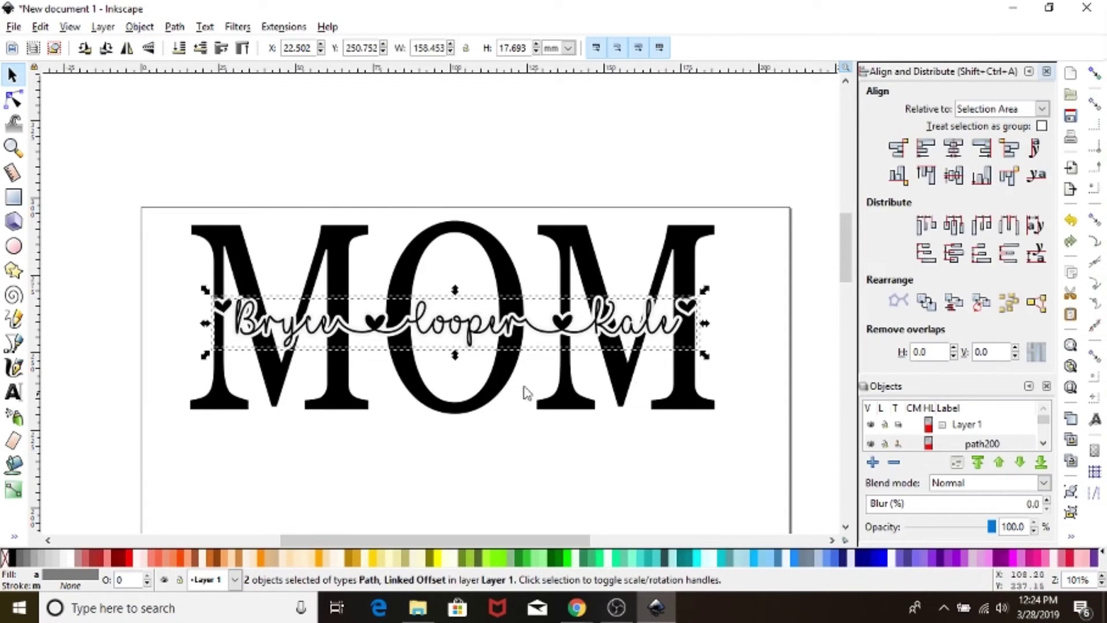
pyautogui.moveTo(134, 197); pyautogui.dragTo(747, 445)
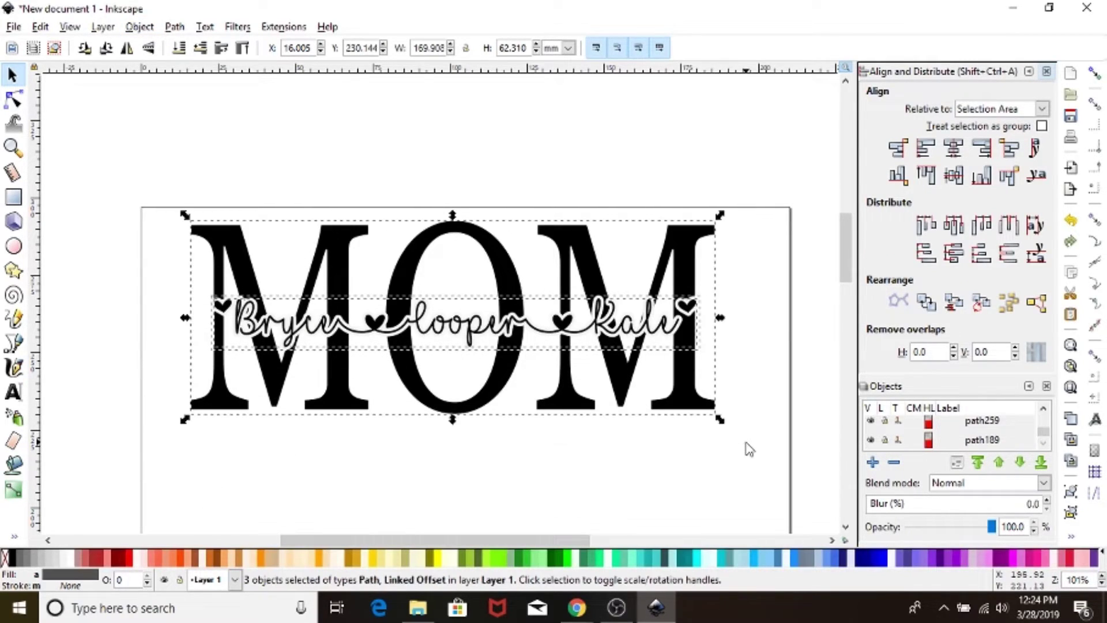
pyautogui.click(952, 186)
pyautogui.click(952, 148)
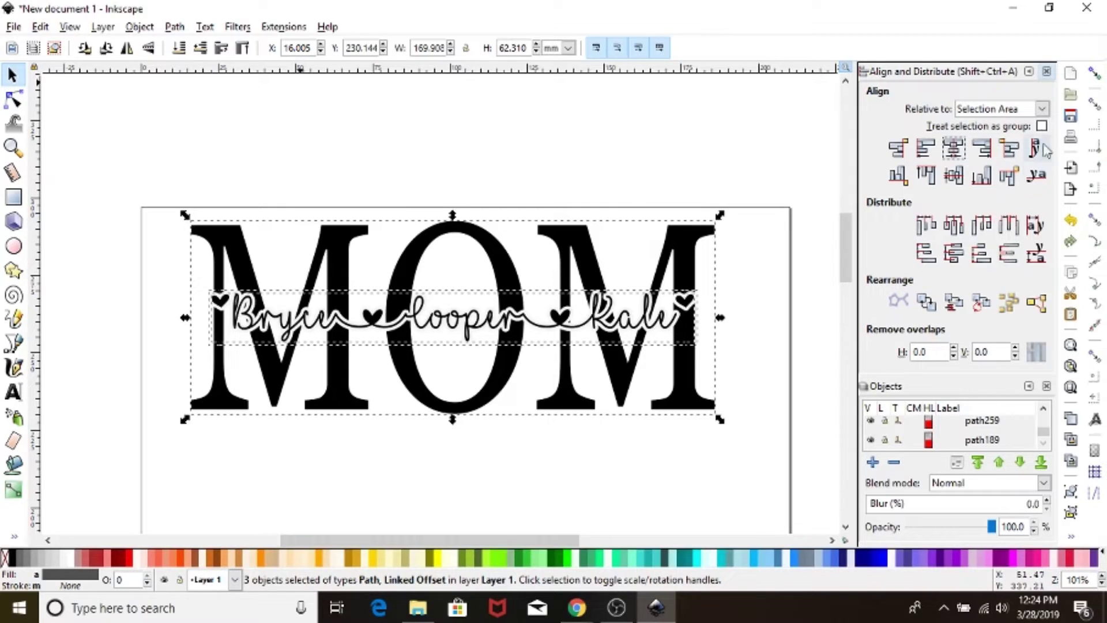
pyautogui.click(1047, 73)
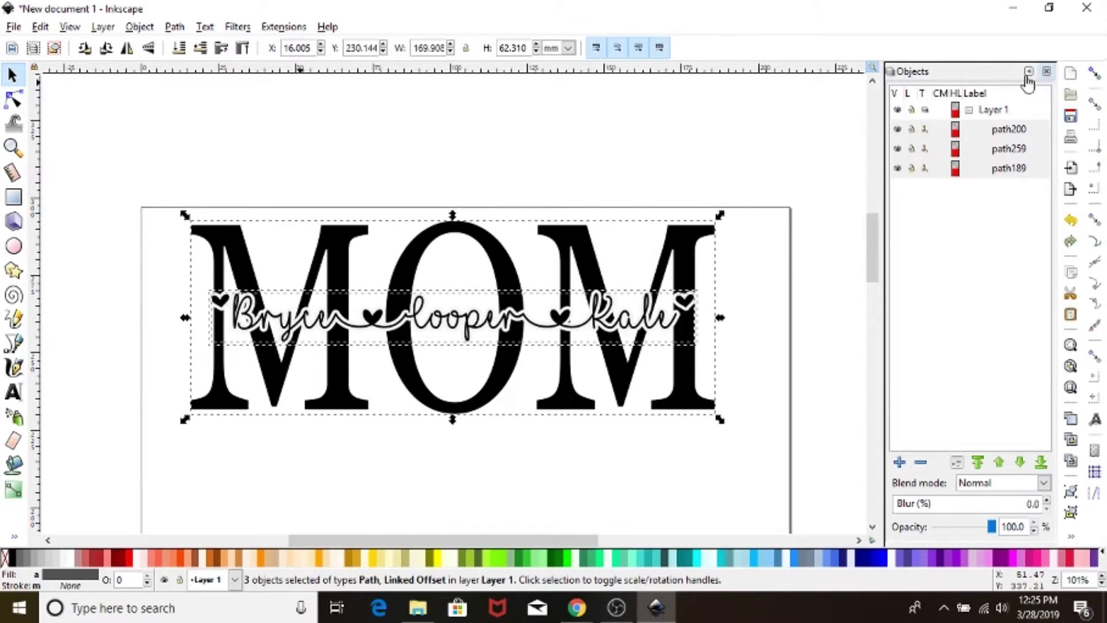
# Step: Hide the names path200 in the Objects panel
pyautogui.click(516, 482)
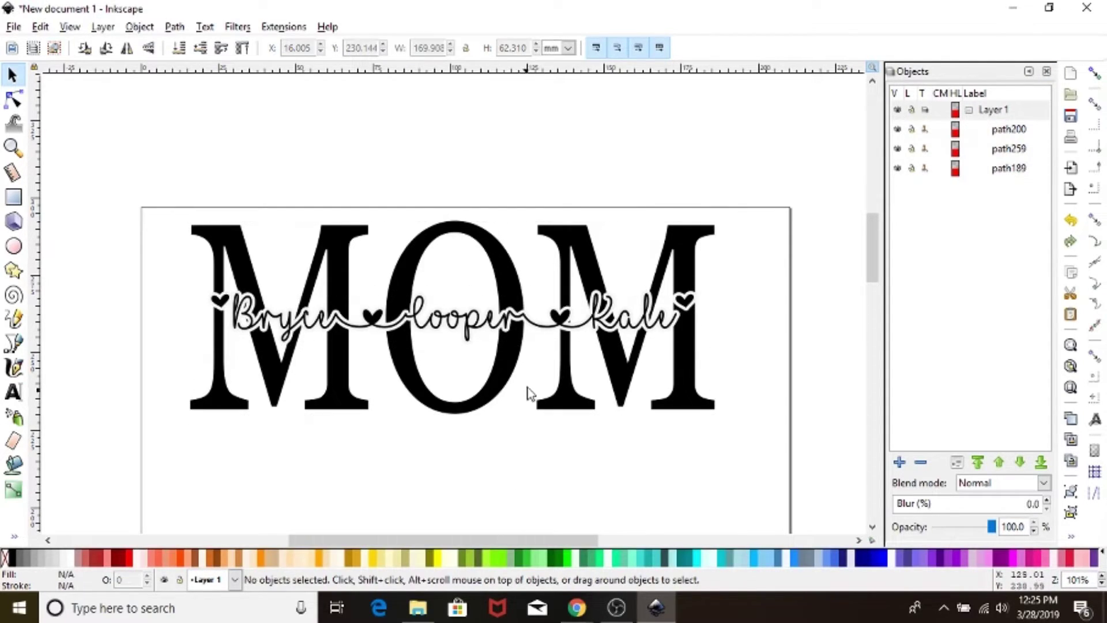
pyautogui.click(570, 334)
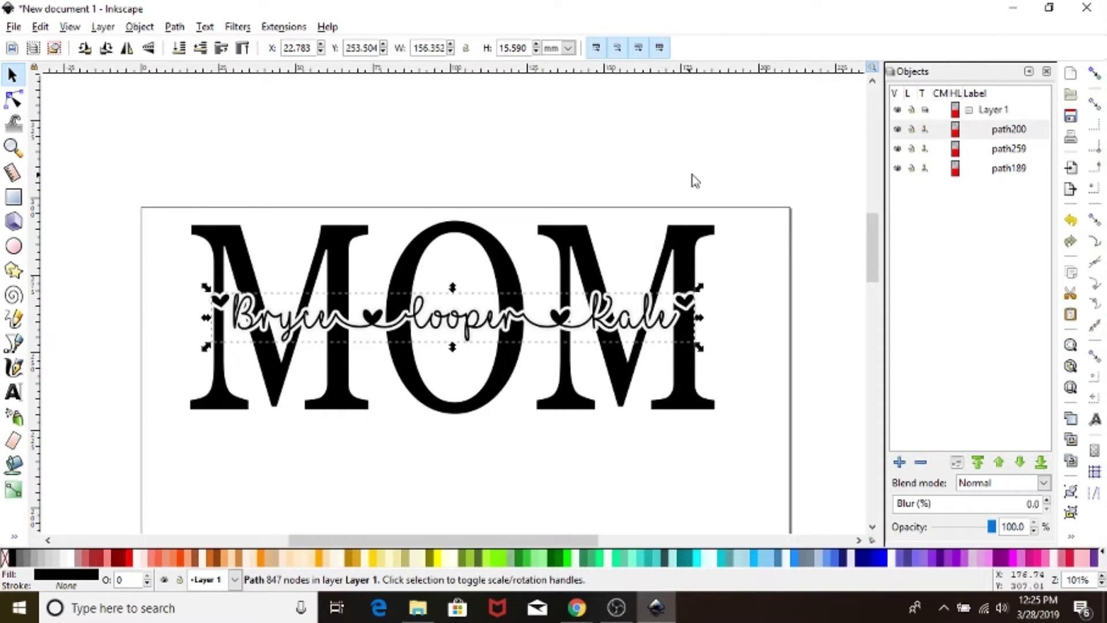
pyautogui.click(897, 129)
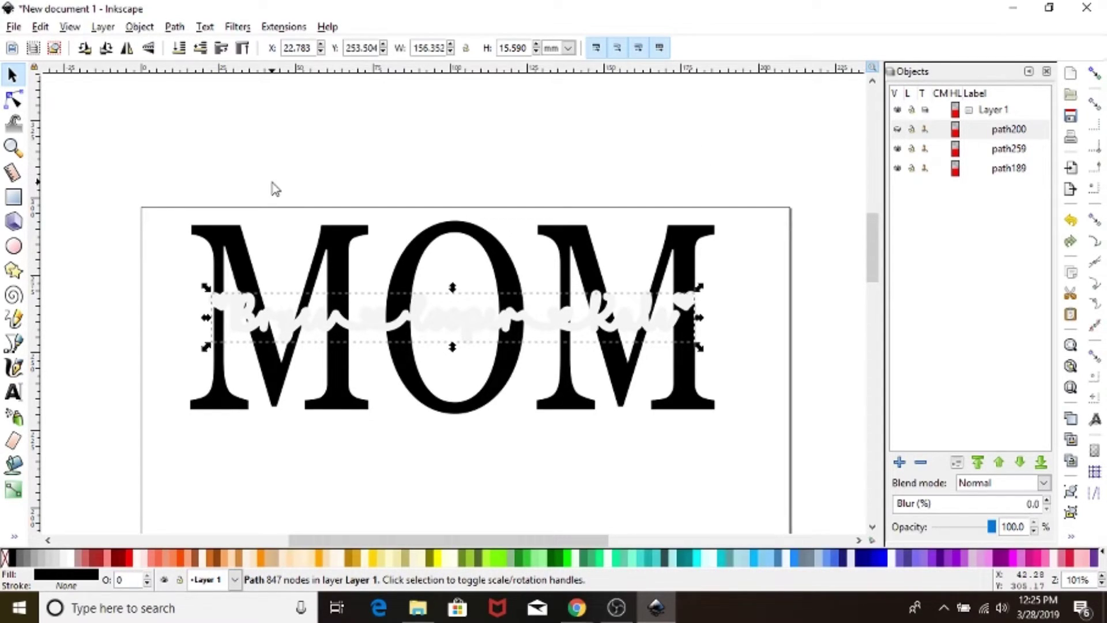
pyautogui.click(81, 181)
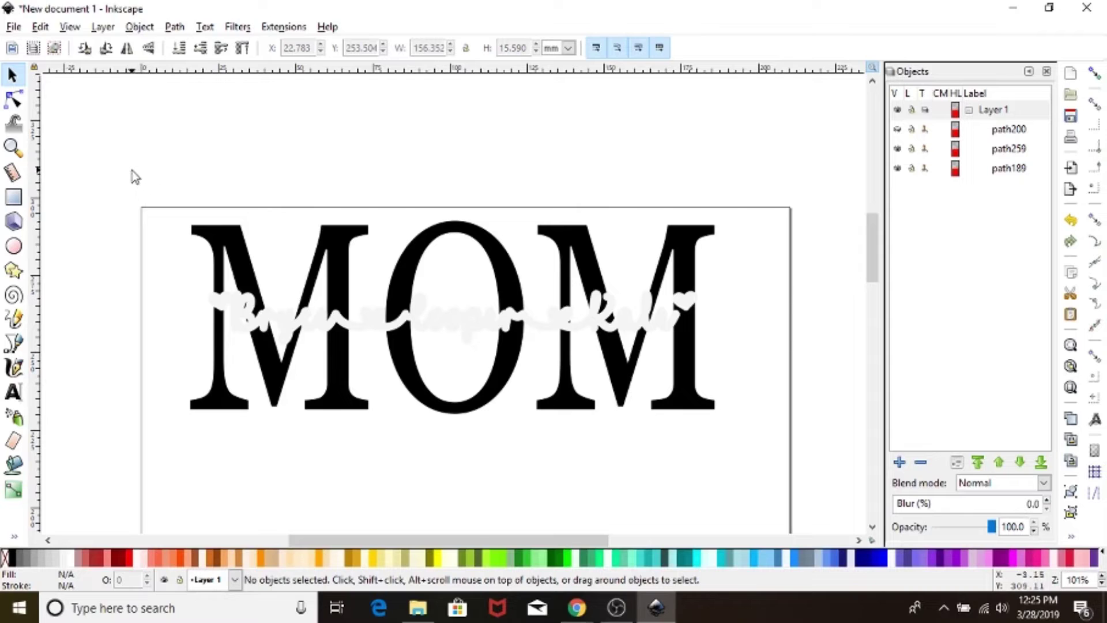
# Step: Subtract the offset outline from MOM with Path > Difference, then show path200 again
pyautogui.moveTo(132, 168); pyautogui.dragTo(818, 484)
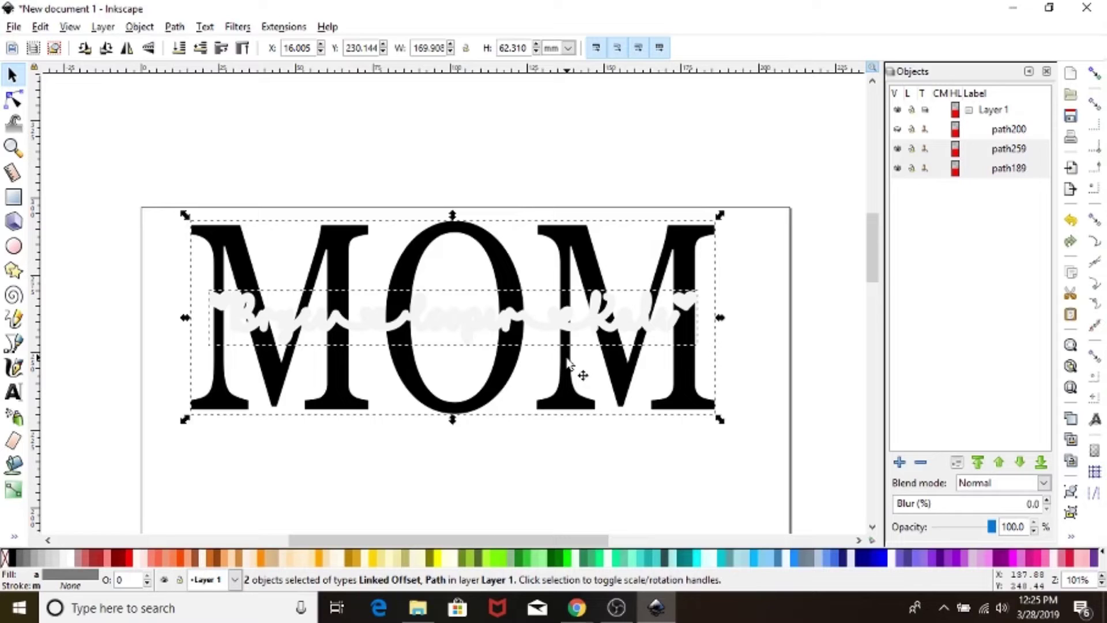
pyautogui.click(175, 27)
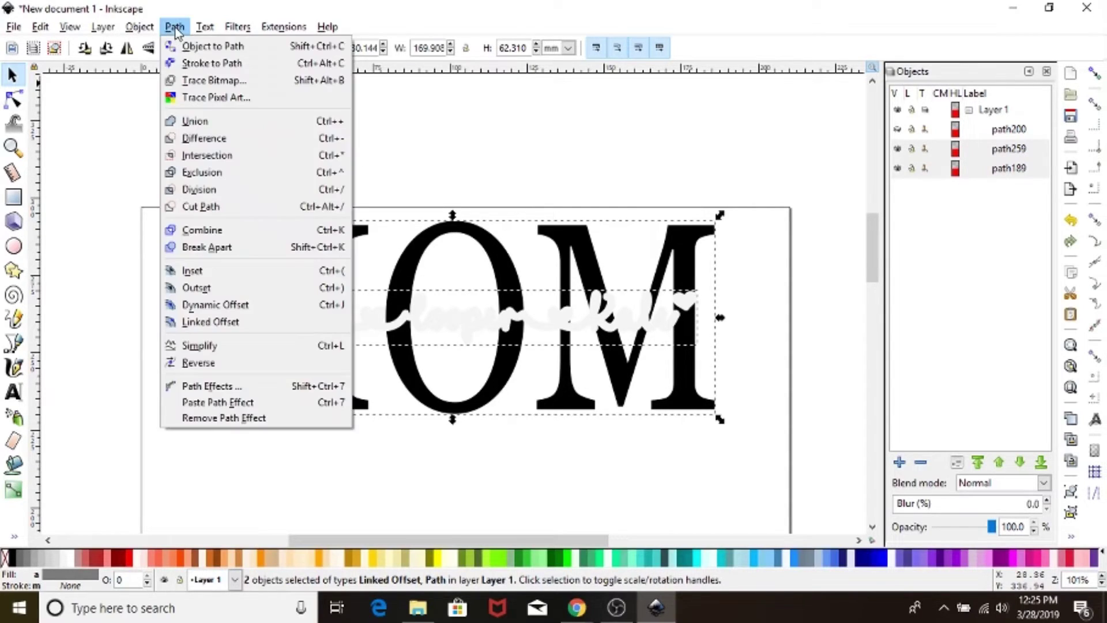
pyautogui.click(225, 144)
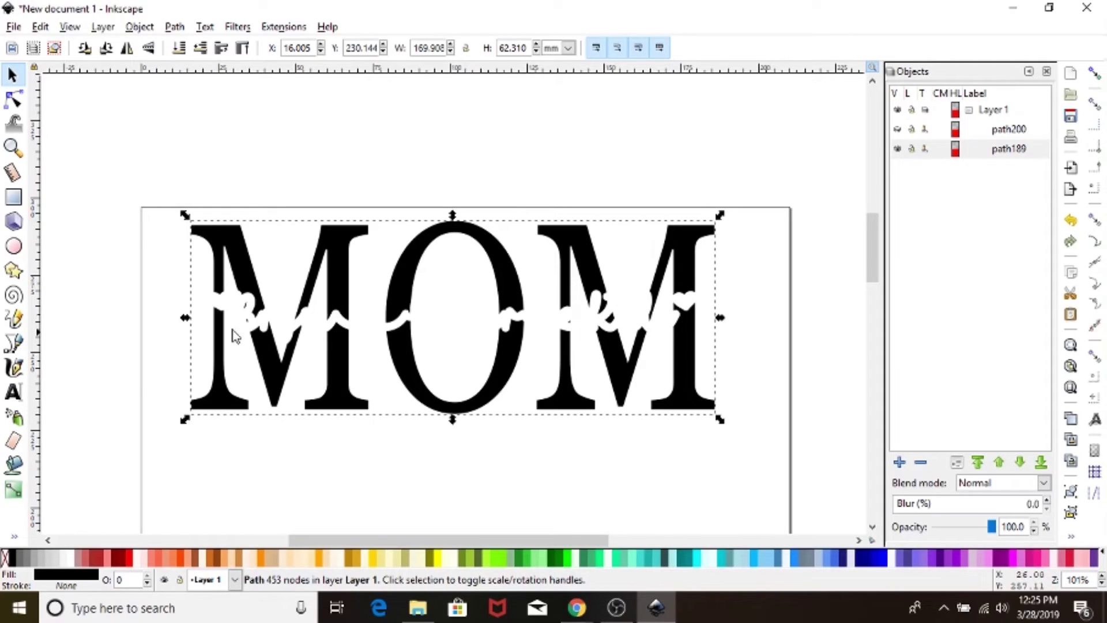
pyautogui.click(897, 129)
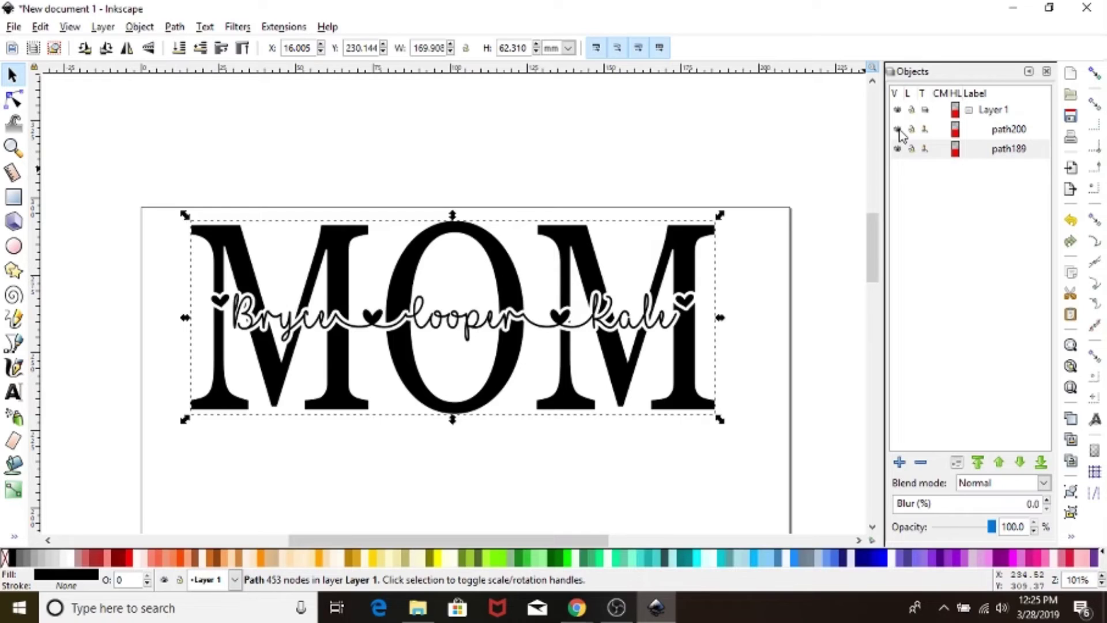
pyautogui.click(815, 272)
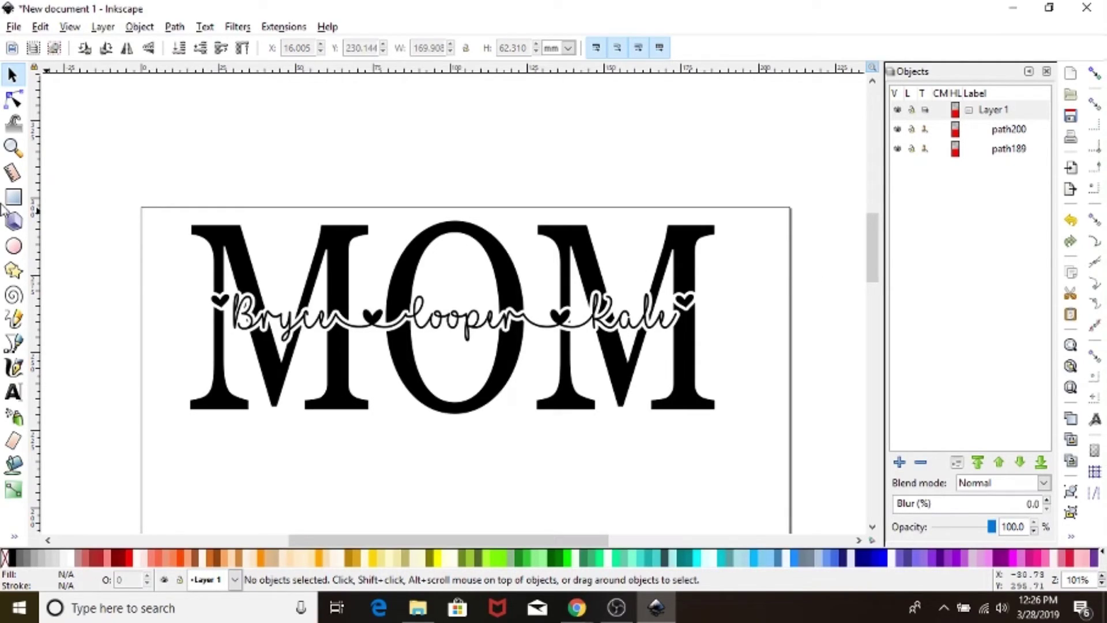
pyautogui.click(12, 27)
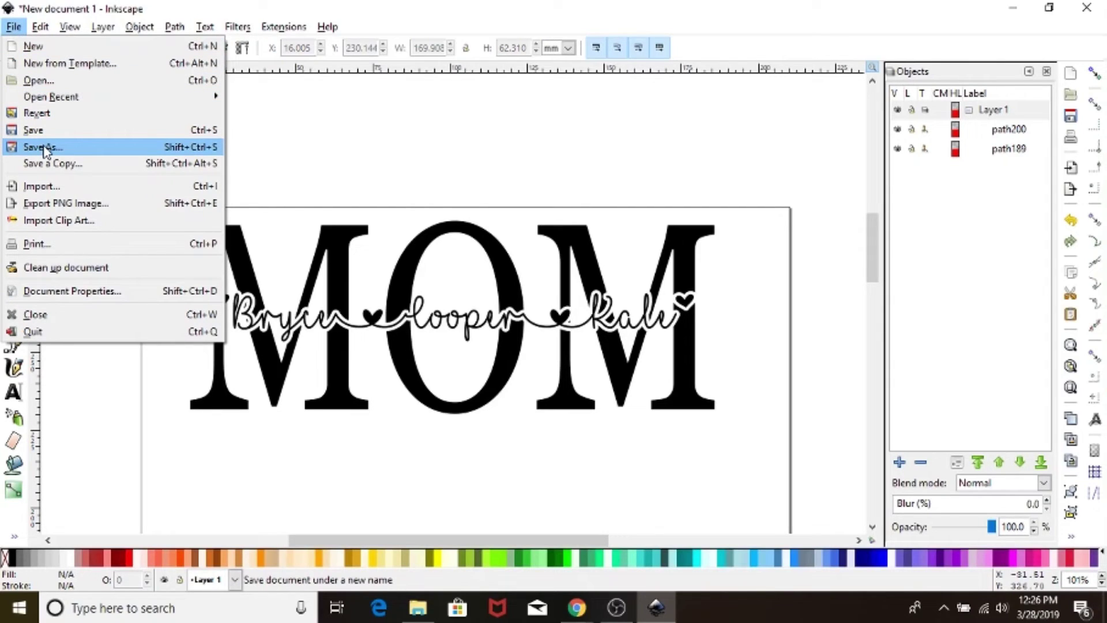
pyautogui.click(510, 152)
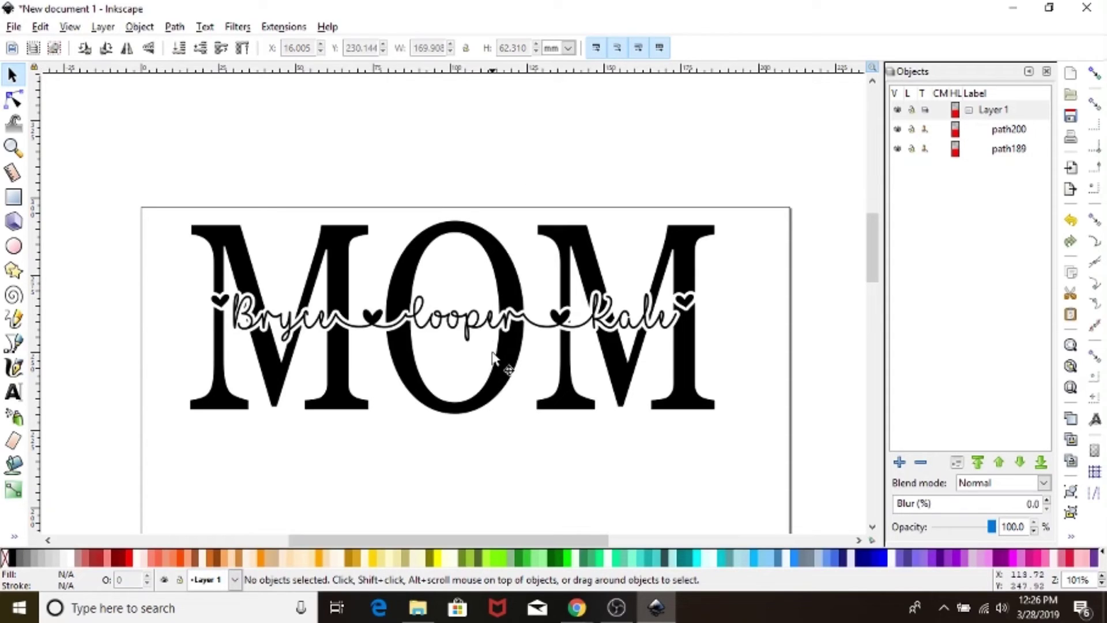
pyautogui.click(491, 321)
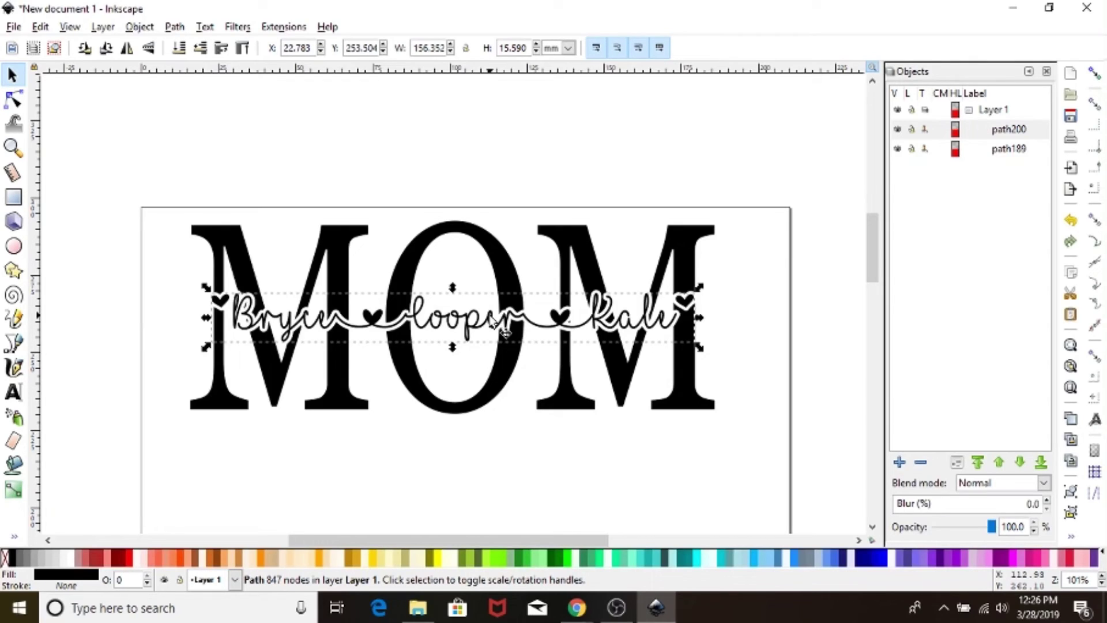
pyautogui.click(368, 158)
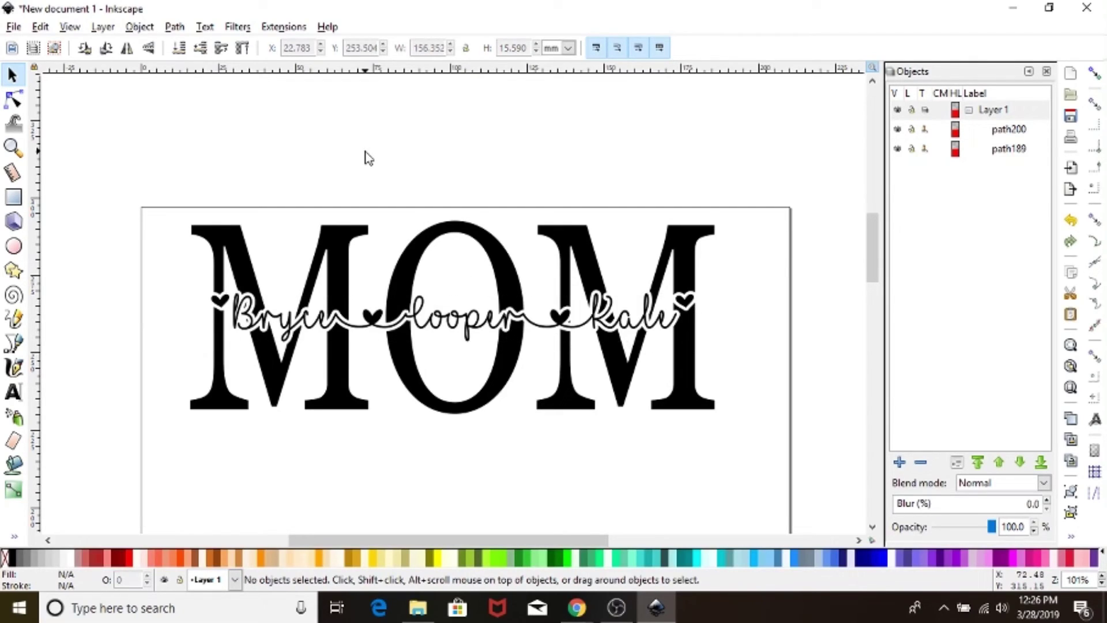